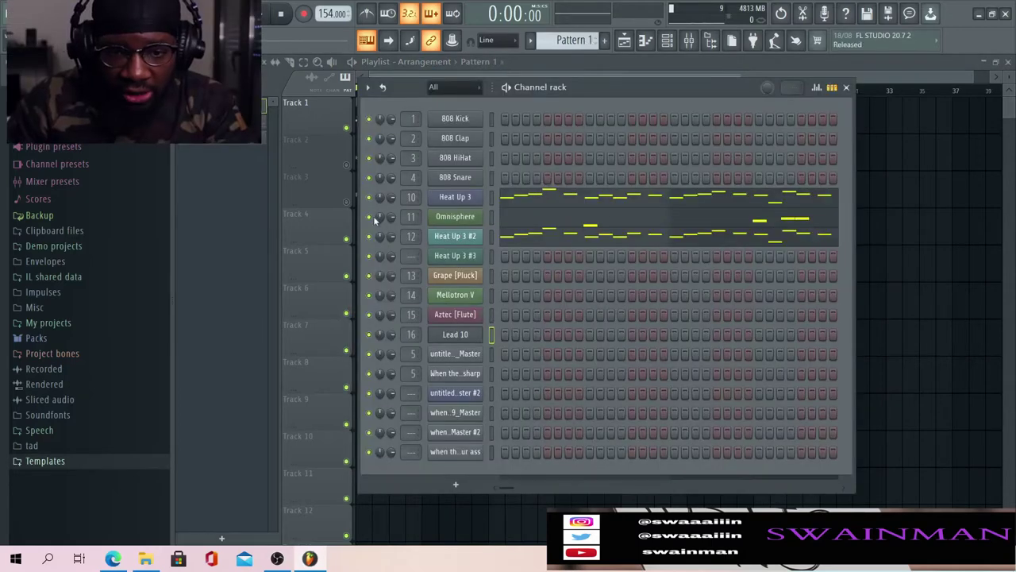
# Mute the Omnisphere and Heat Up 3 #2 channels and play the Heat Up 3 melody in its piano roll
pyautogui.click(368, 216)
pyautogui.click(368, 236)
pyautogui.click(454, 196)
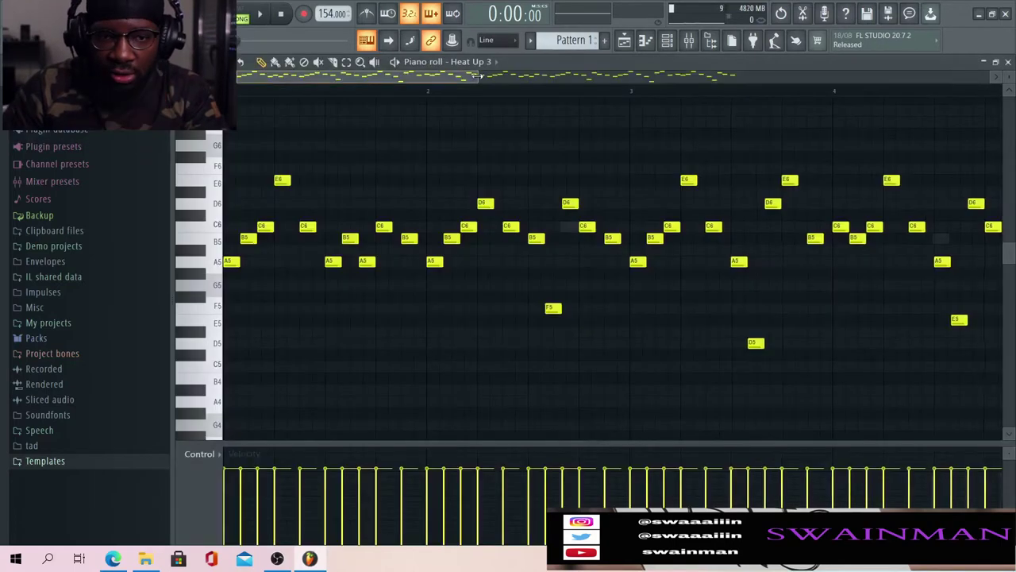
pyautogui.moveTo(478, 75); pyautogui.dragTo(759, 76)
pyautogui.press('space')
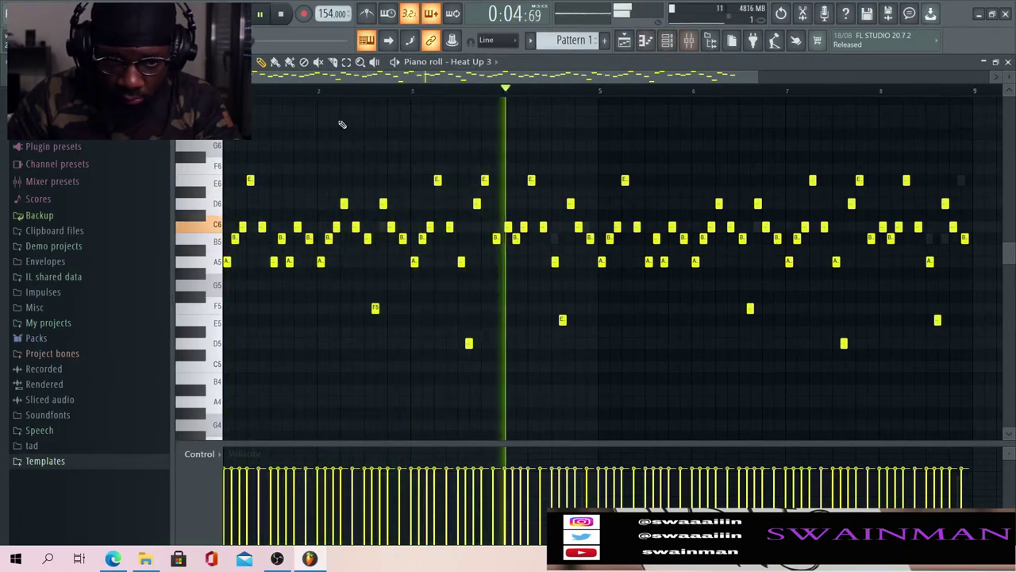
# Set the piano roll's scale highlighting to root note A with Minor Natural (Aeolian) and stop playback
pyautogui.click(255, 61)
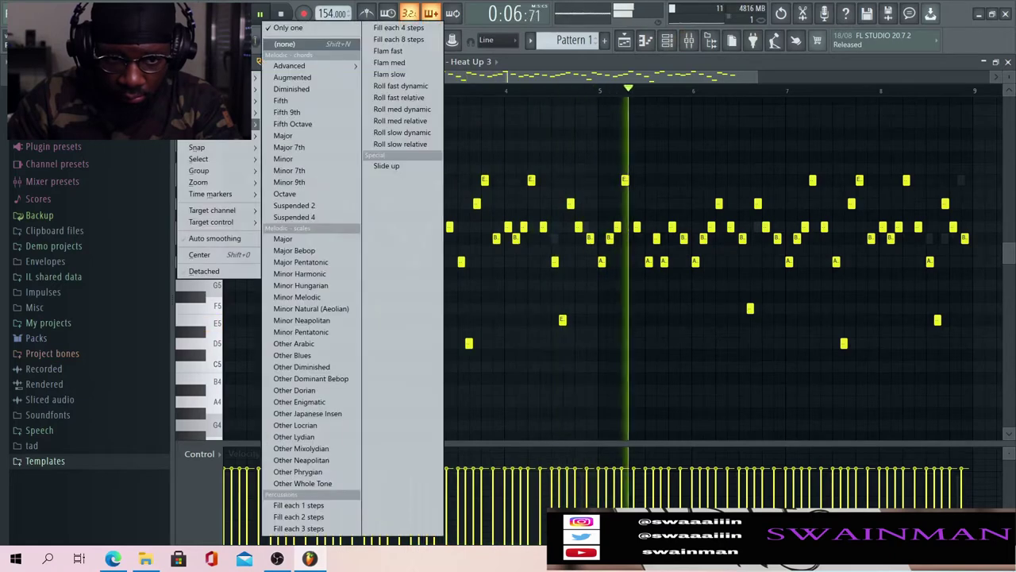
pyautogui.moveTo(203, 135)
pyautogui.moveTo(317, 147)
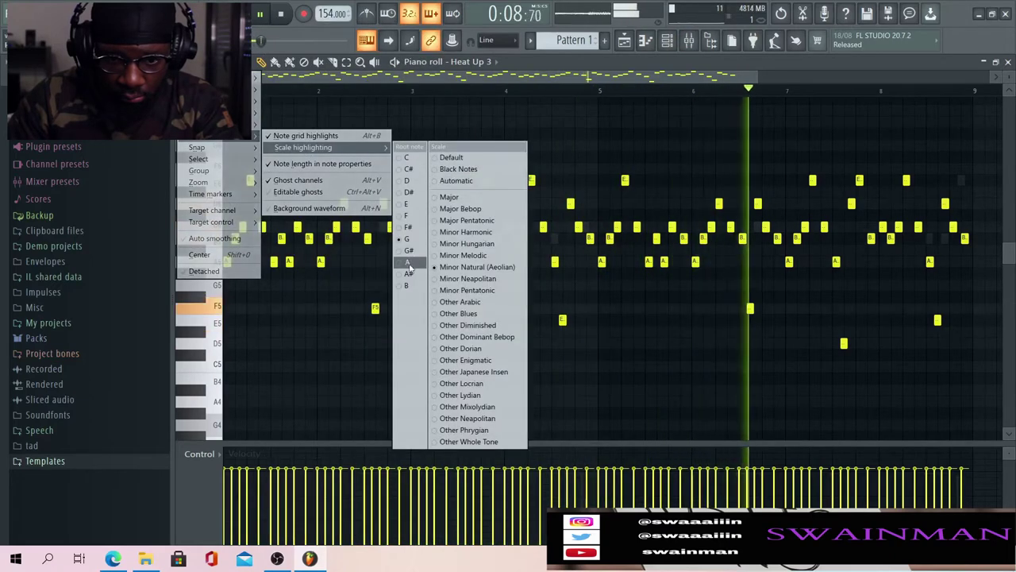
pyautogui.click(403, 238)
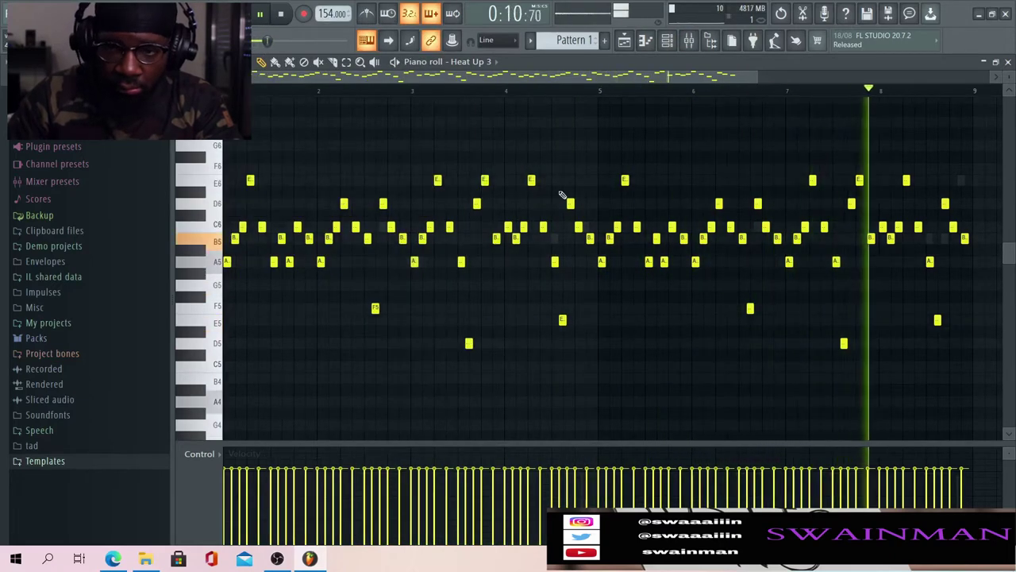
pyautogui.press('space')
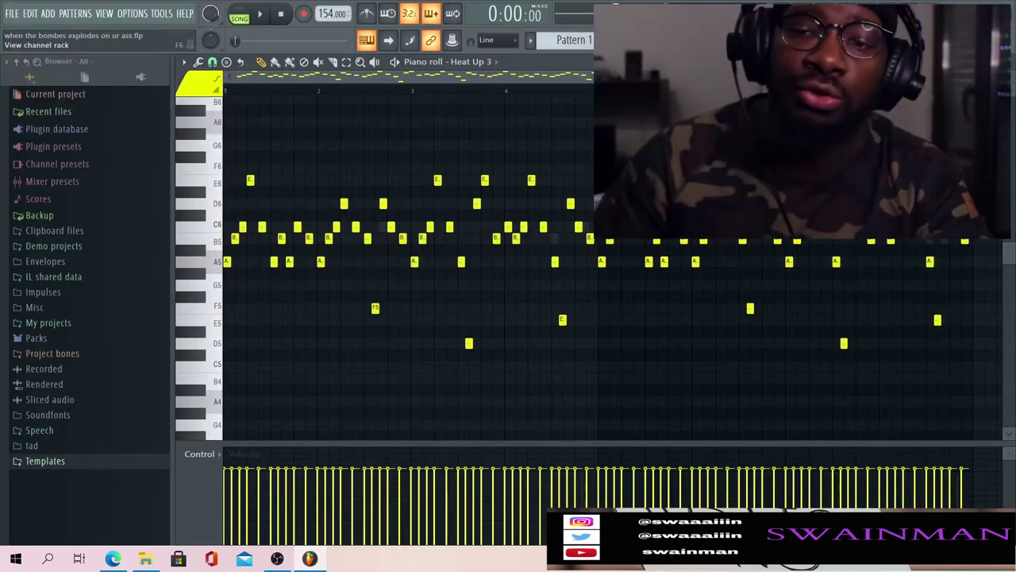
# Turn on the effect slots of the first Analog Lab 4 mixer track, insert 10
pyautogui.press('F9')
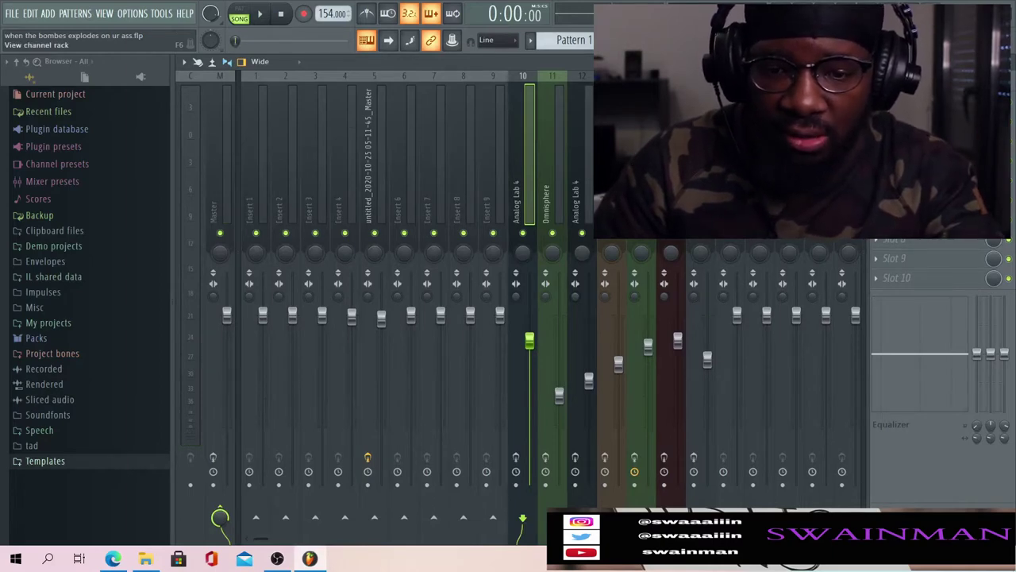
pyautogui.click(516, 458)
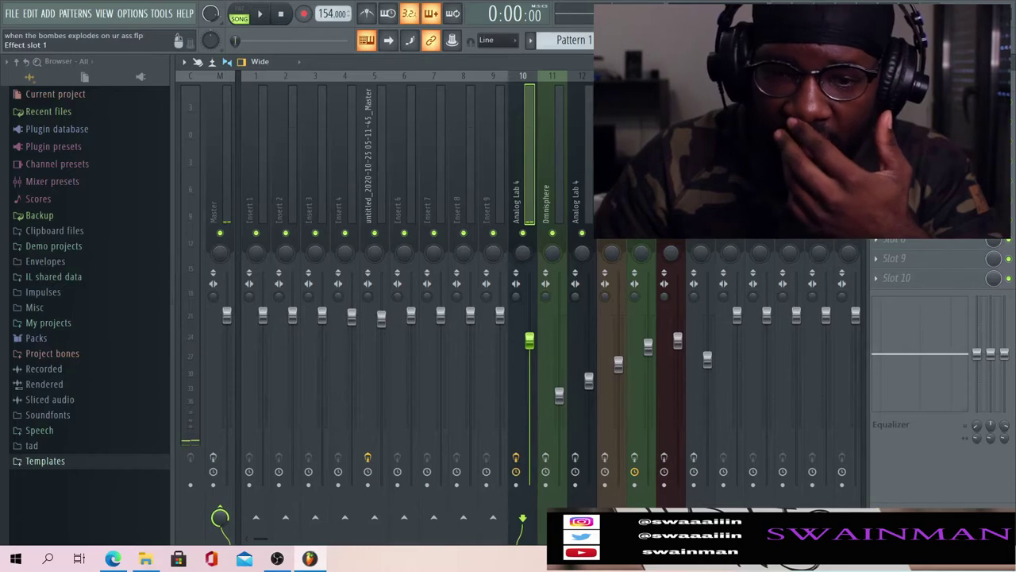
# Review the HalfTime, Secret Sauce, Radiator, PrimalTap and FabFilter Pro-Q 3 effects on insert 10 and play the melody through them
pyautogui.click(899, 102)
pyautogui.click(921, 123)
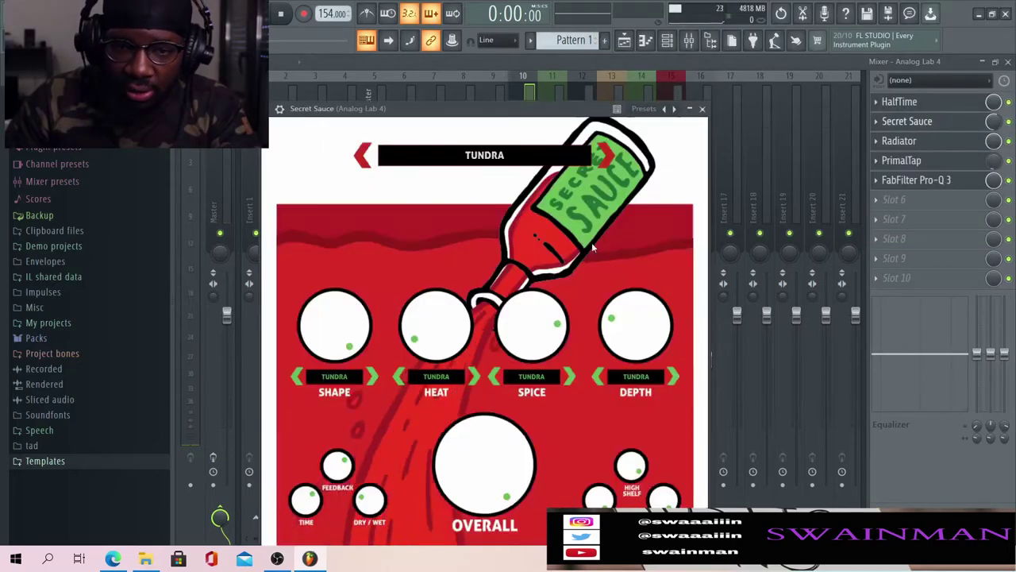
pyautogui.moveTo(425, 115); pyautogui.dragTo(389, 100)
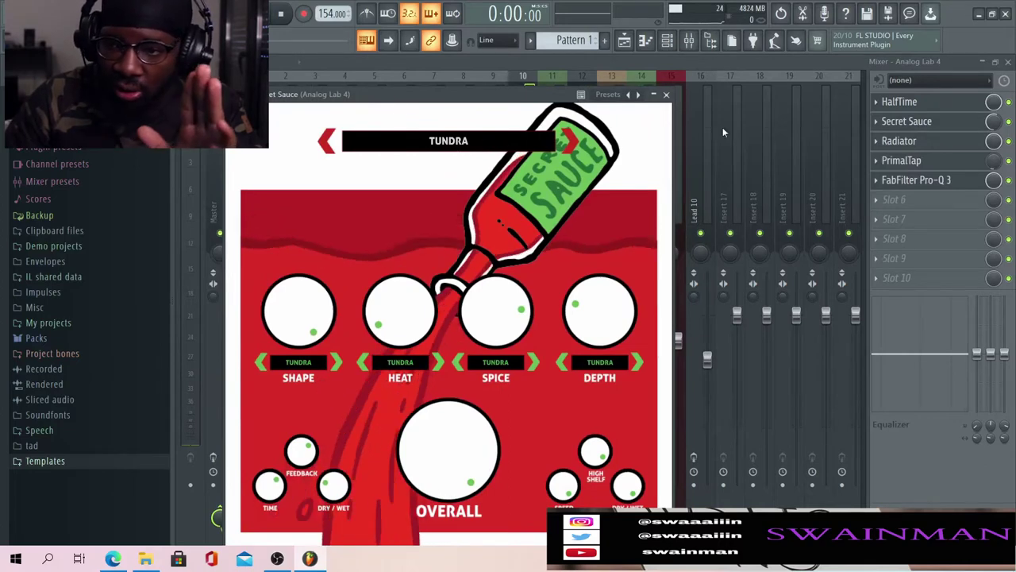
pyautogui.click(943, 144)
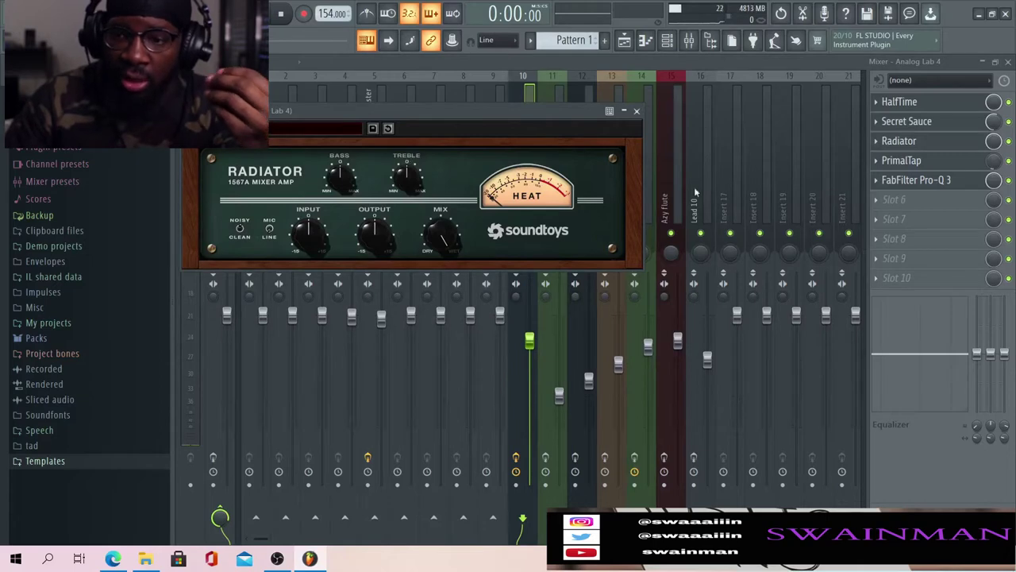
pyautogui.click(900, 162)
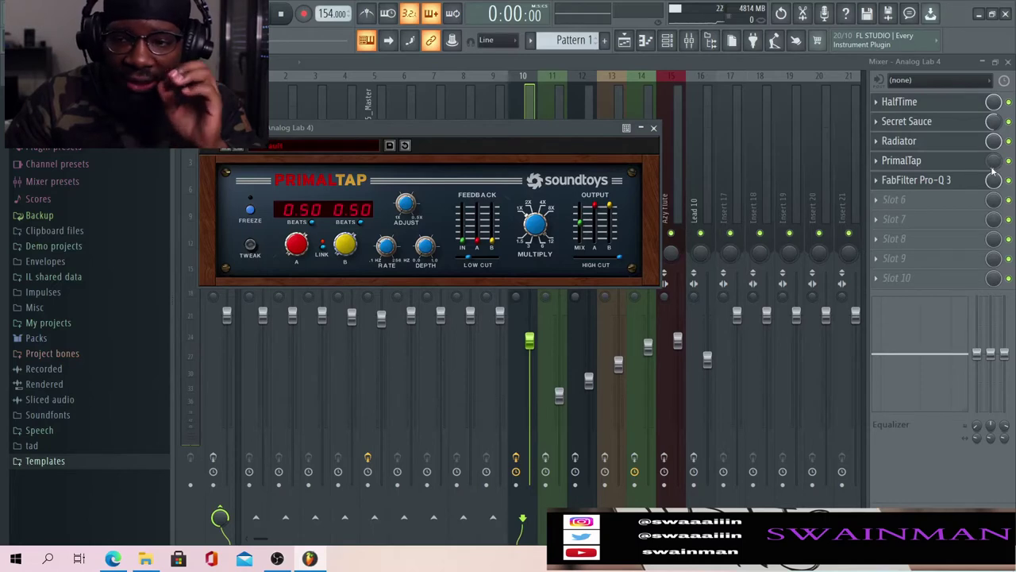
pyautogui.click(958, 183)
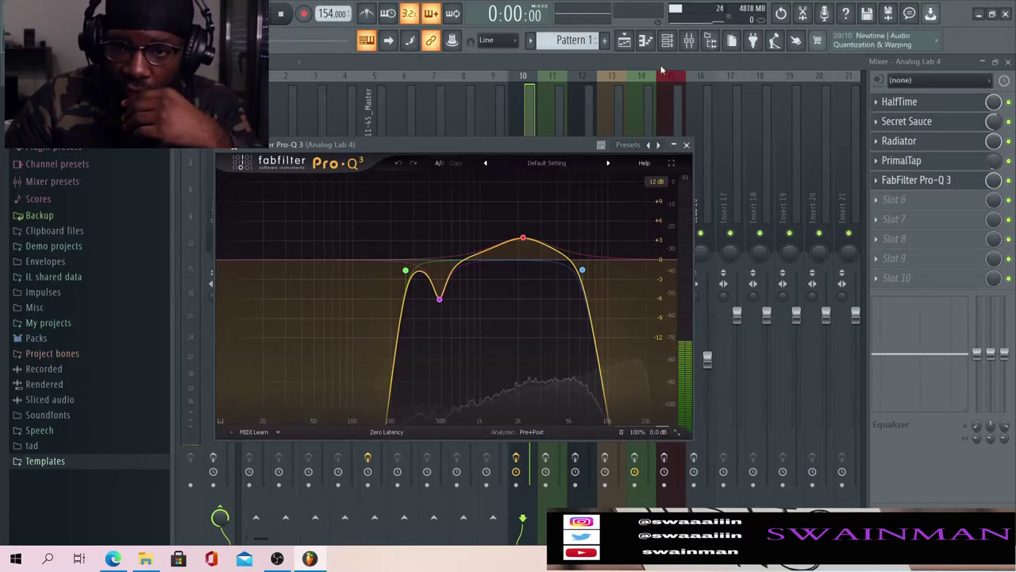
pyautogui.click(620, 64)
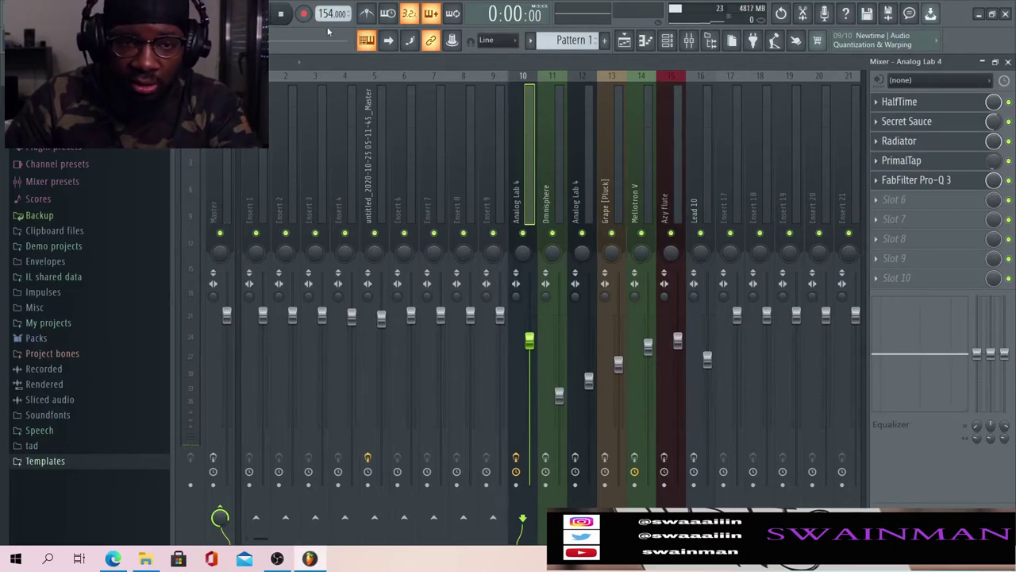
pyautogui.press('space')
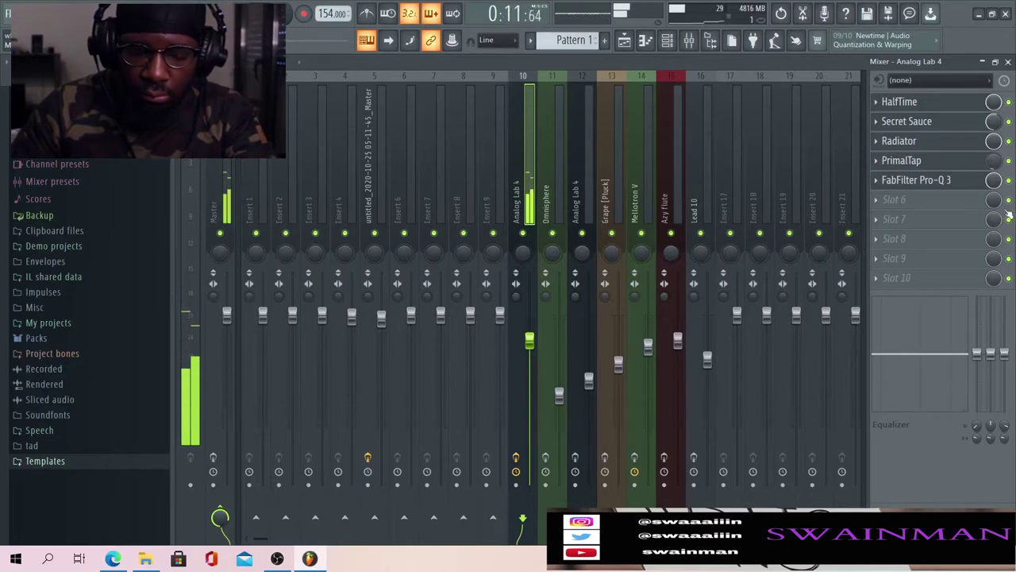
pyautogui.press('space')
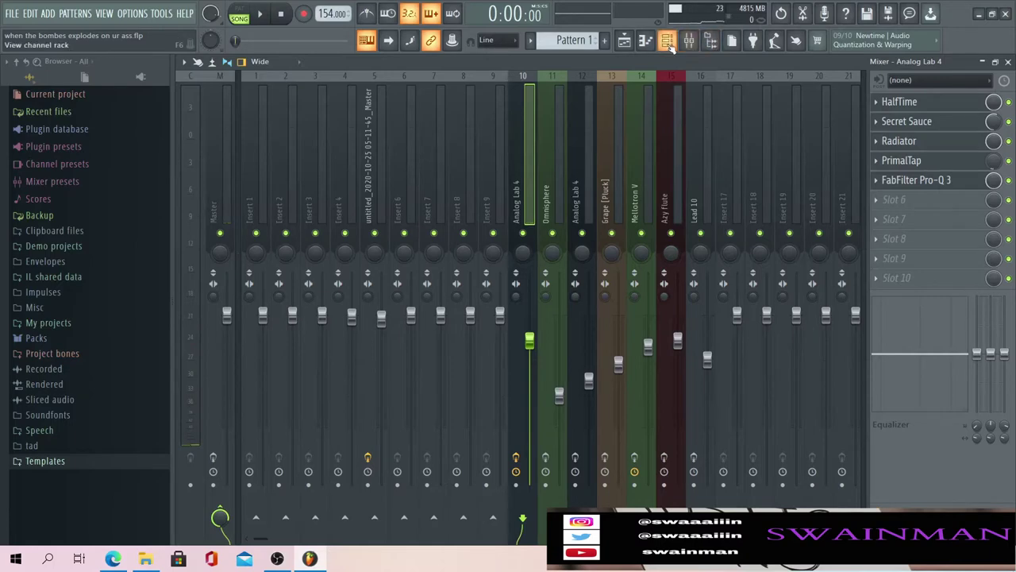
# Unmute the Omnisphere channel and play the pattern with it
pyautogui.press('F6')
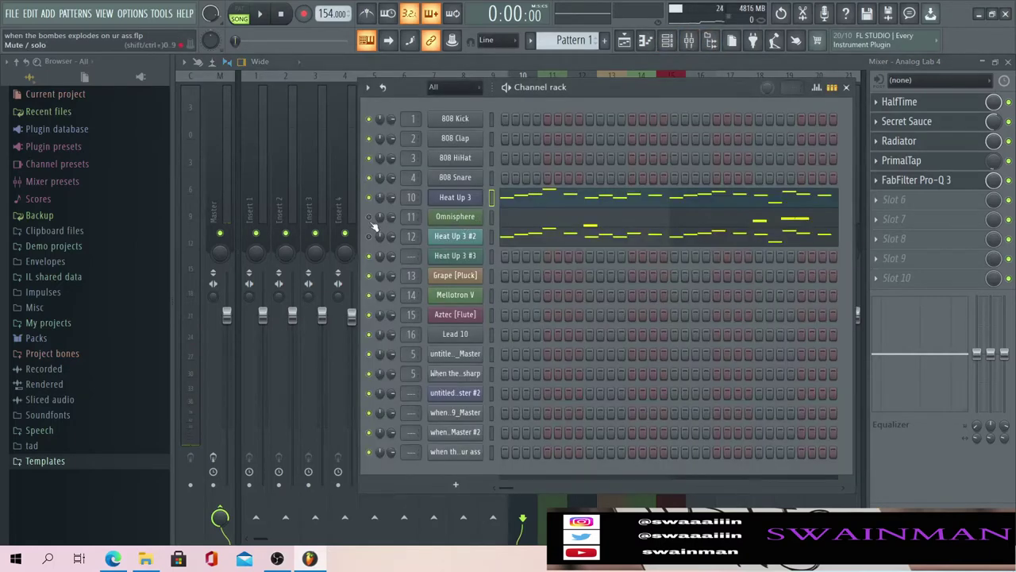
pyautogui.press('F6')
pyautogui.press('space')
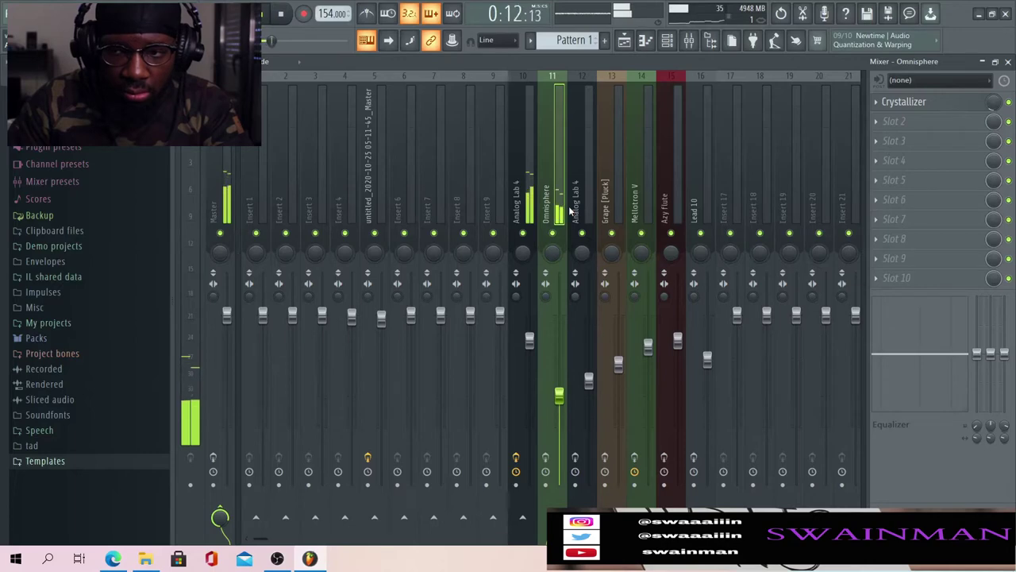
pyautogui.press('space')
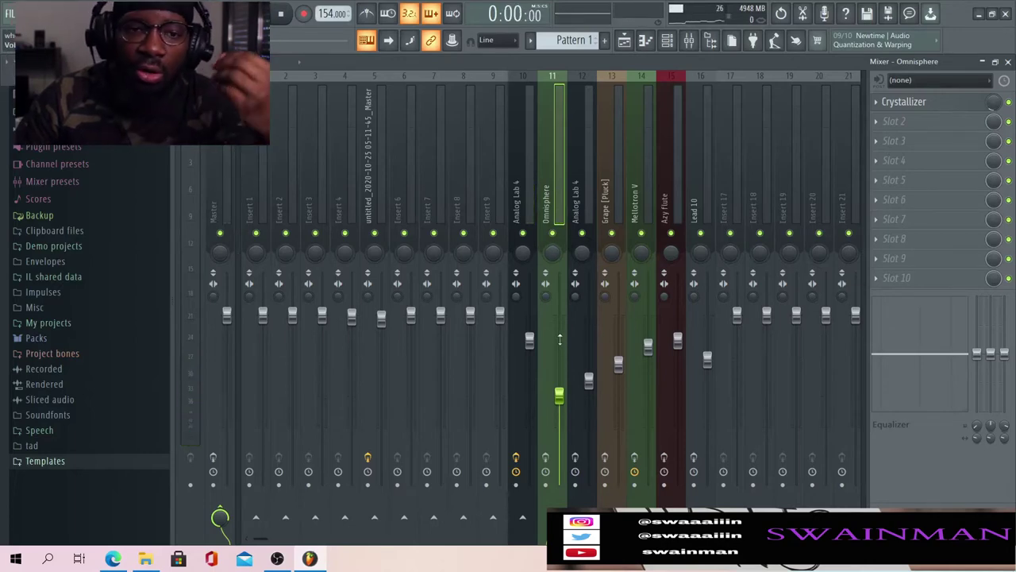
# Inspect Crystallizer on the Omnisphere mixer track, and turn on that track's effect slots to hear the pattern through it
pyautogui.click(952, 103)
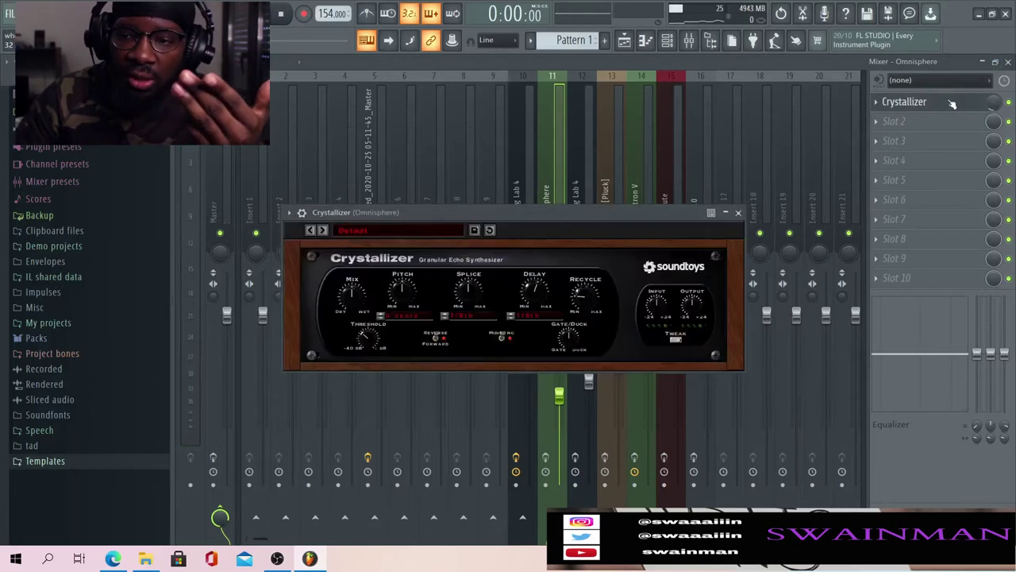
pyautogui.click(952, 103)
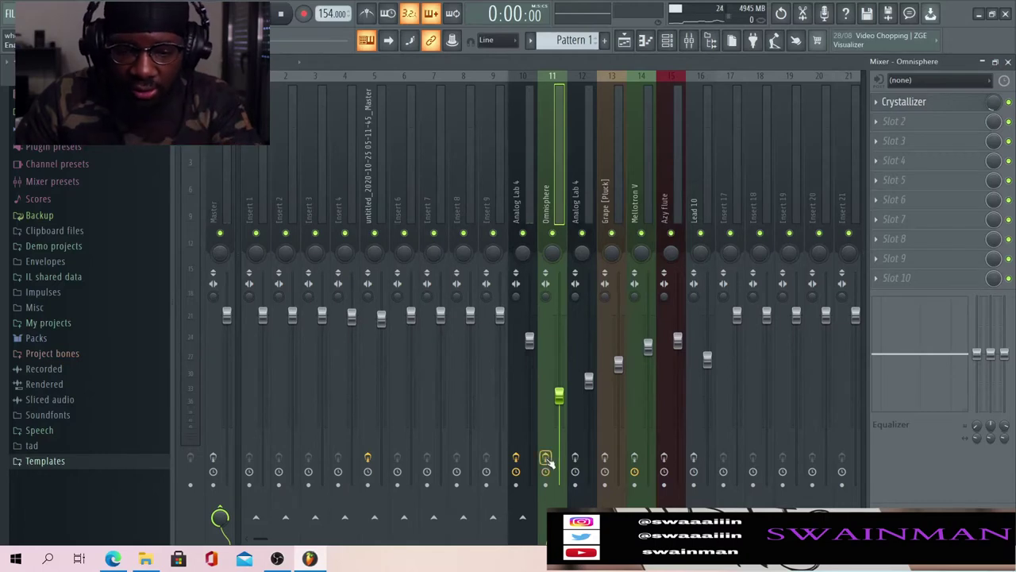
pyautogui.press('space')
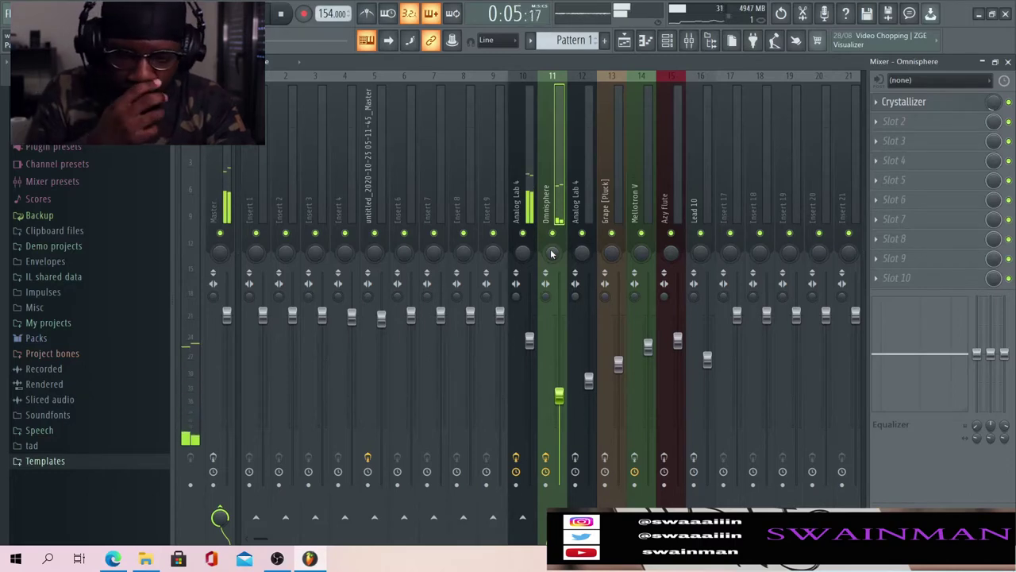
pyautogui.press('space')
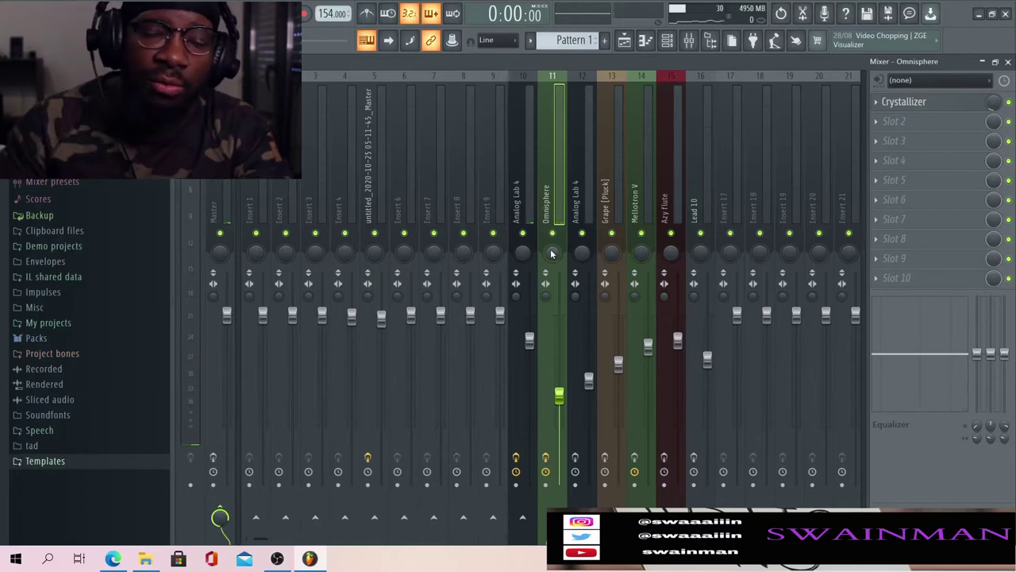
# Unmute the Heat Up 3 #2 channel, audition the pattern with it and turn on the effect slots of its mixer track
pyautogui.press('F6')
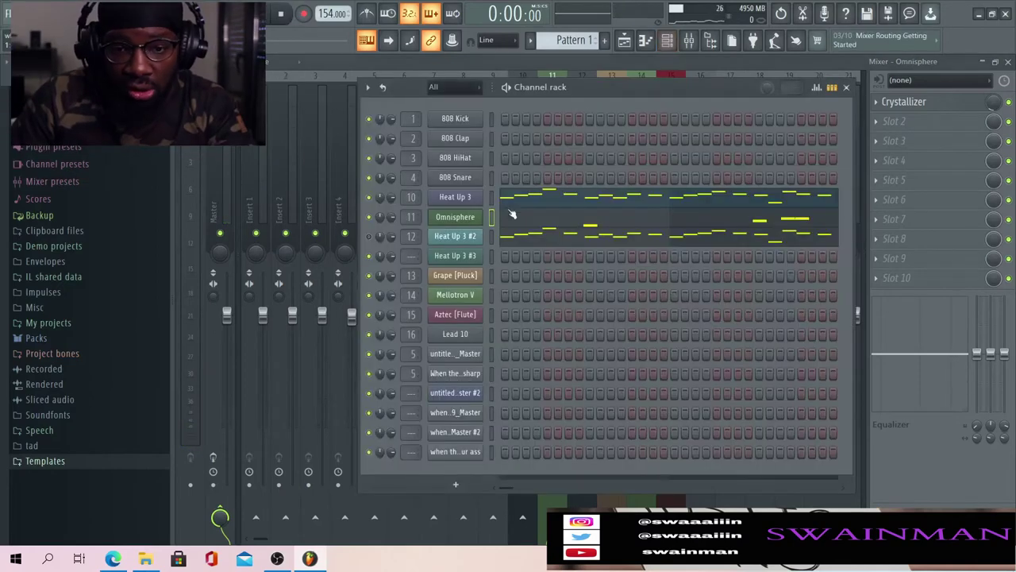
pyautogui.click(453, 236)
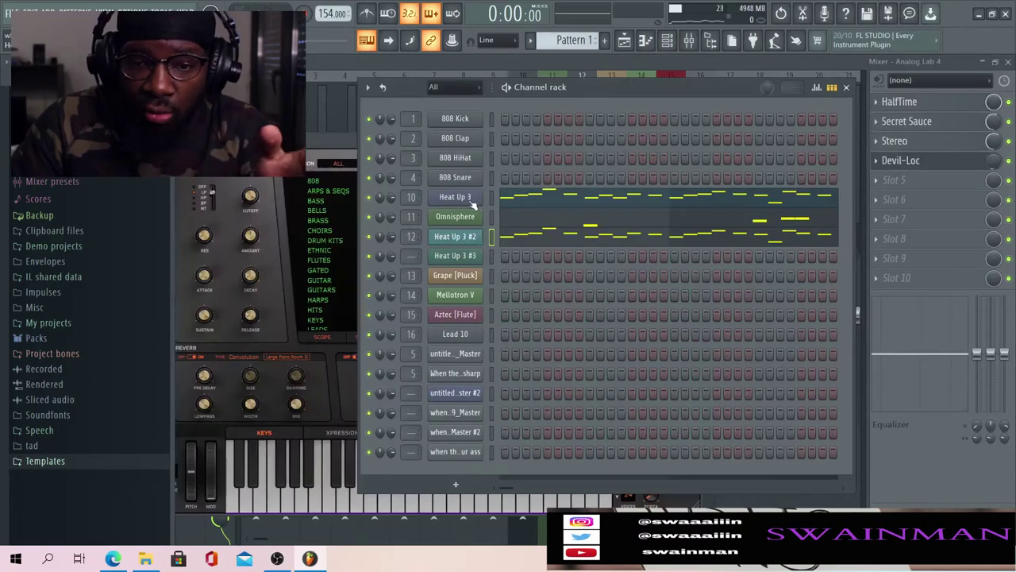
pyautogui.press('F6')
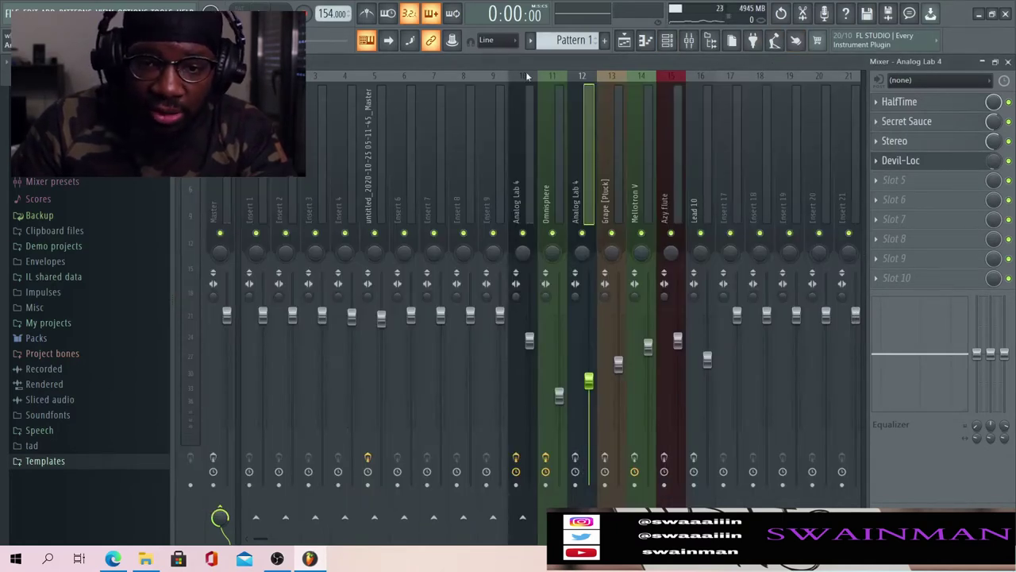
pyautogui.press('space')
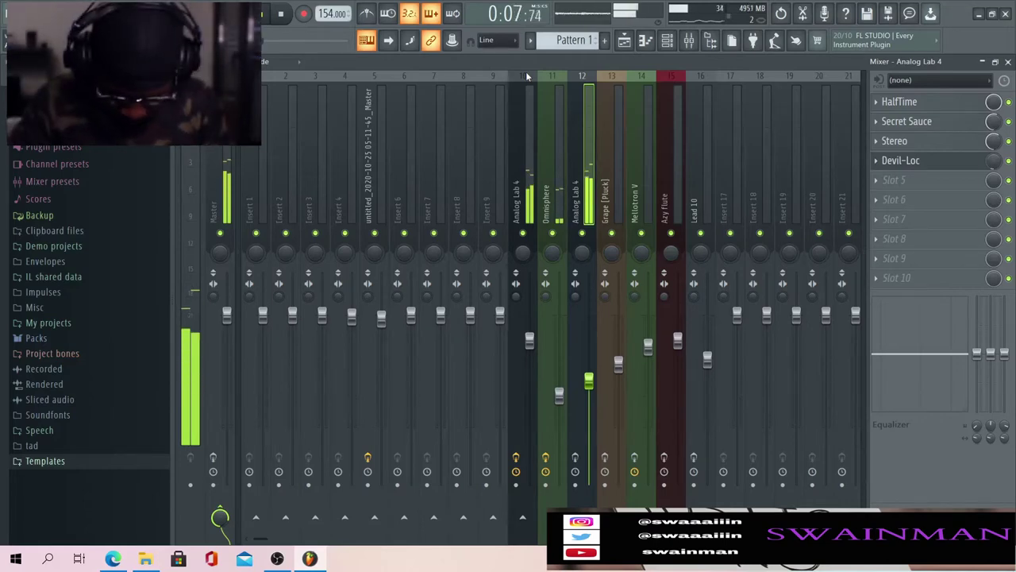
pyautogui.press('space')
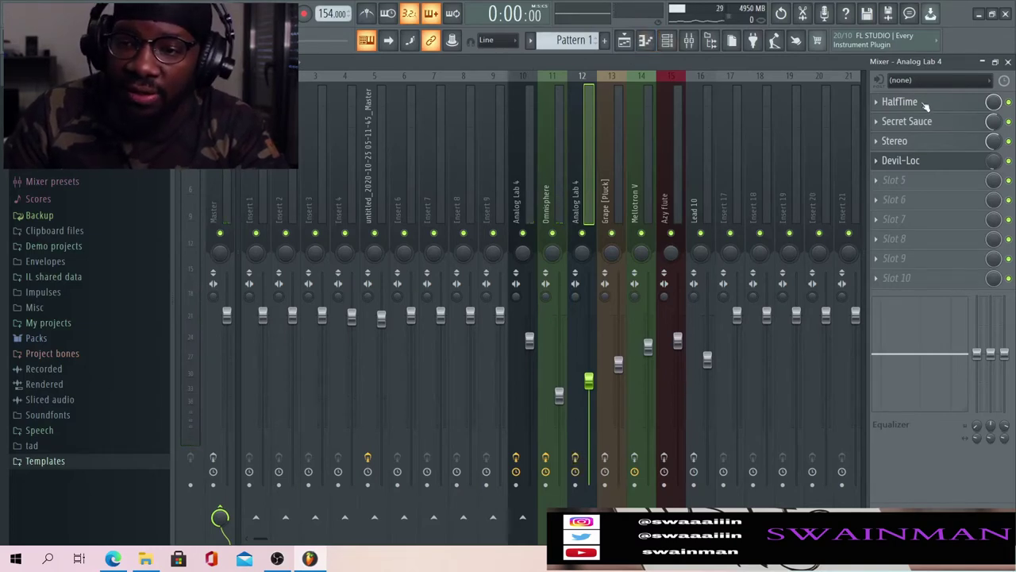
# Compare the effect chains on the two Analog Lab 4 mixer tracks, inserts 10 and 12
pyautogui.click(523, 167)
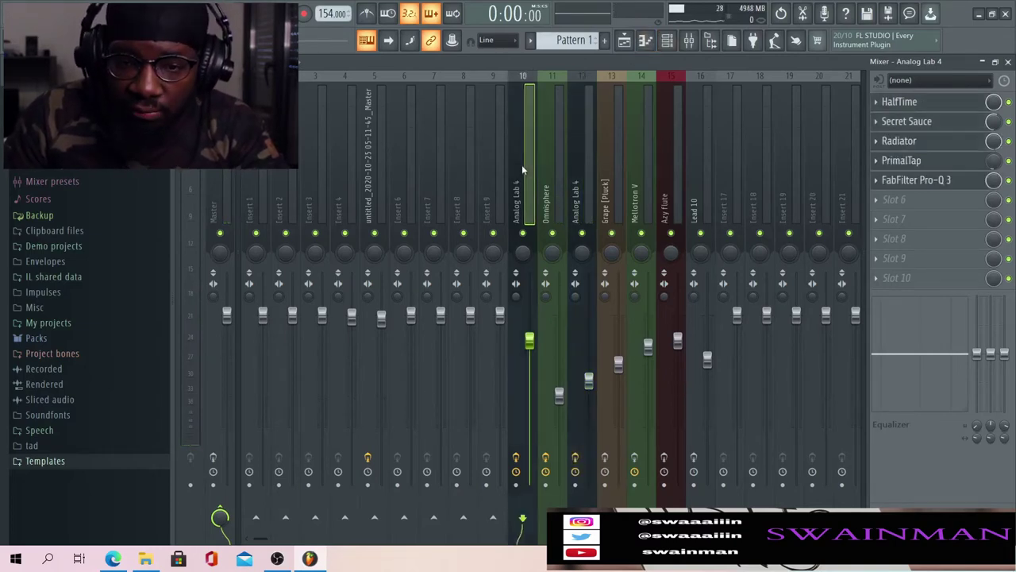
pyautogui.click(575, 165)
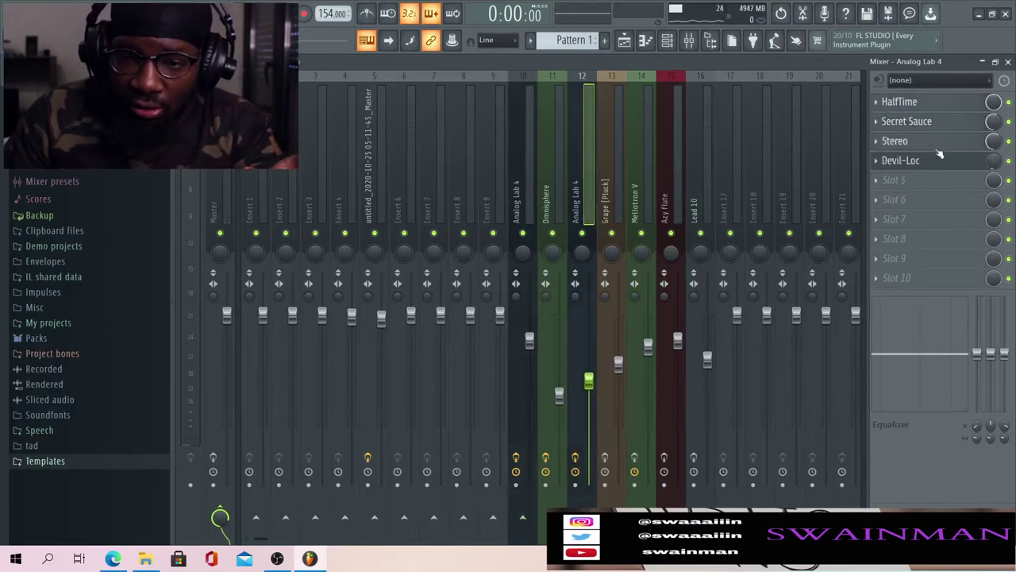
pyautogui.click(521, 191)
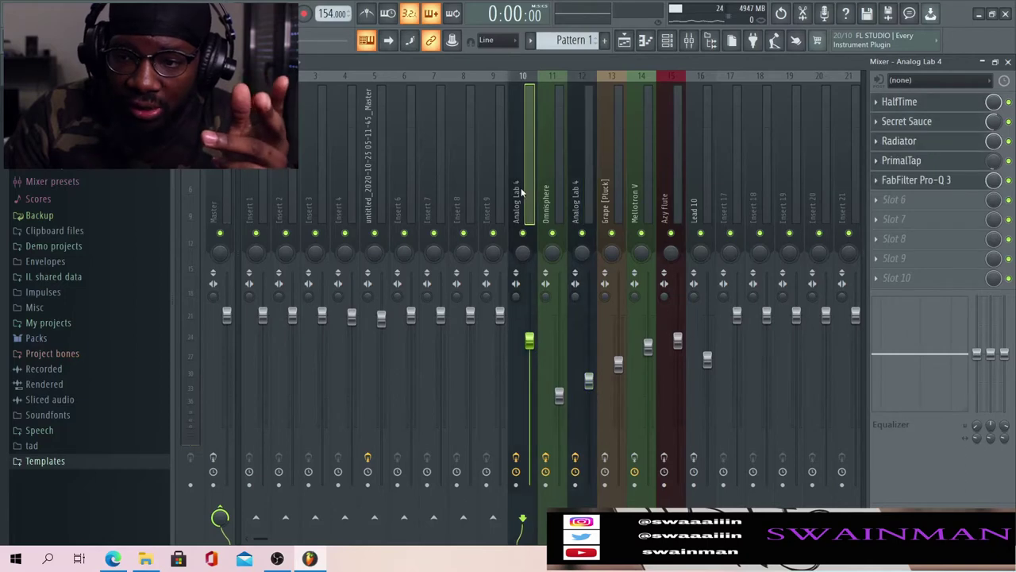
pyautogui.click(581, 181)
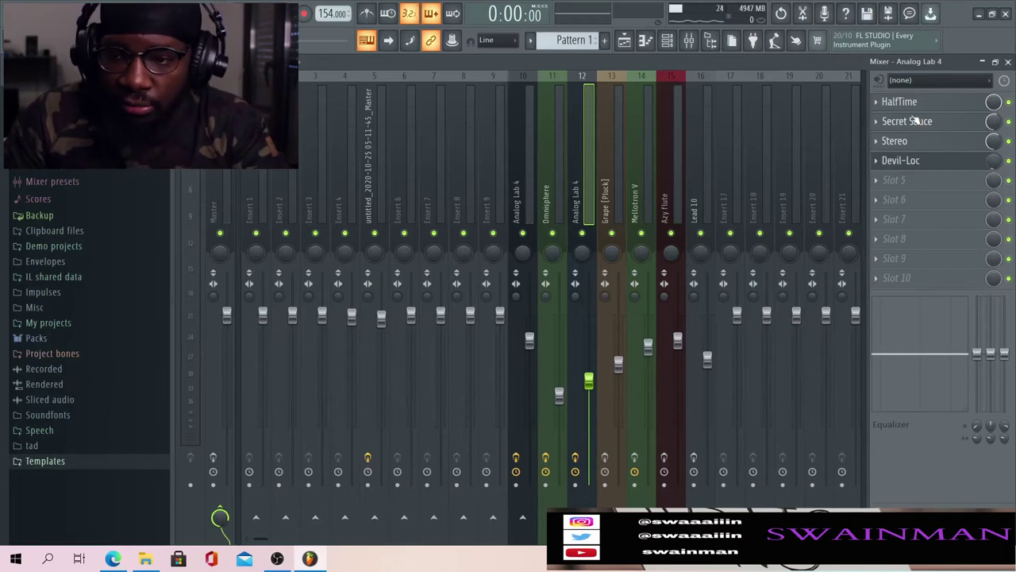
# Play the pattern with all three melody layers and their effects, and return to the channel rack
pyautogui.click(272, 15)
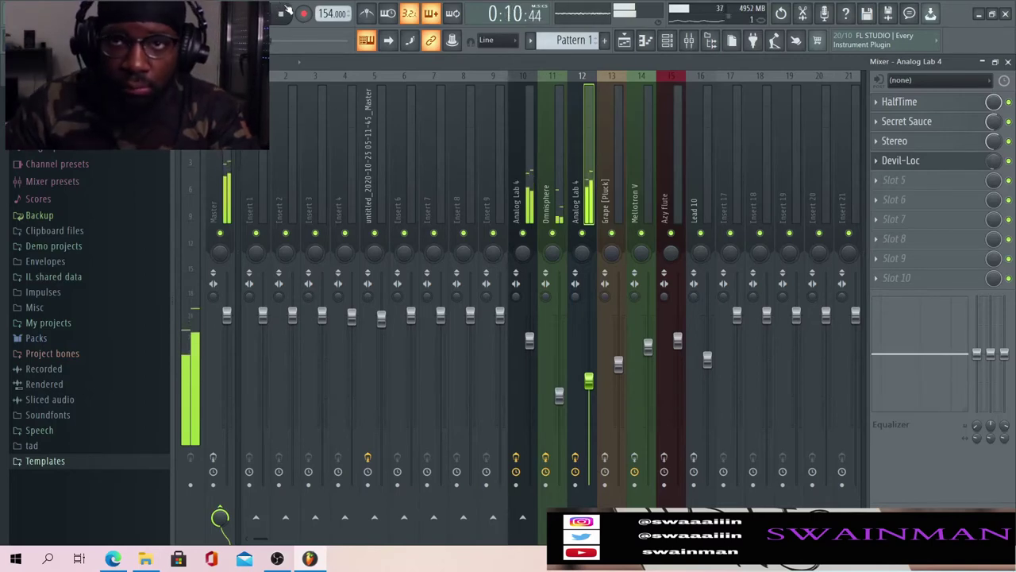
pyautogui.click(282, 13)
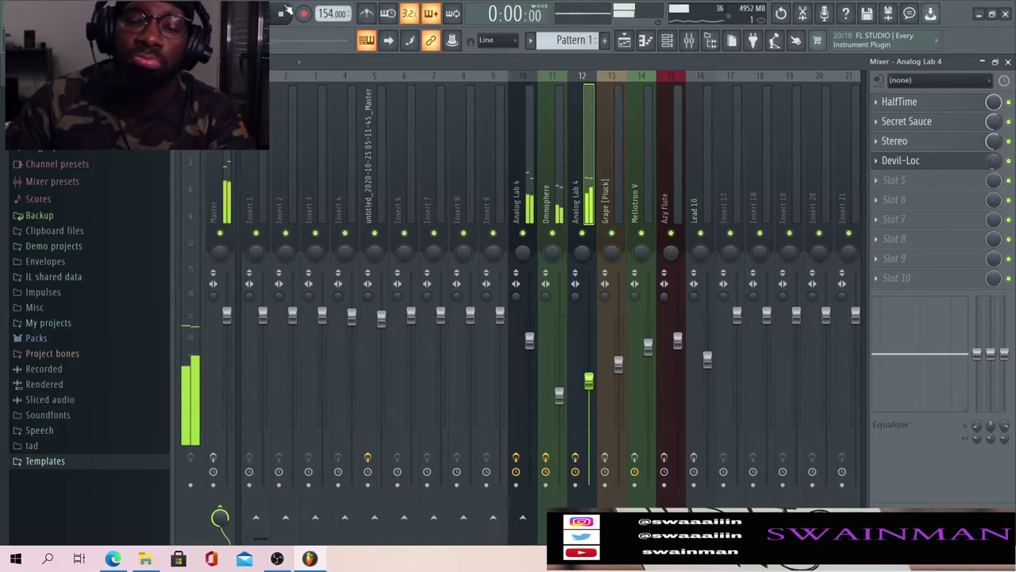
pyautogui.click(624, 40)
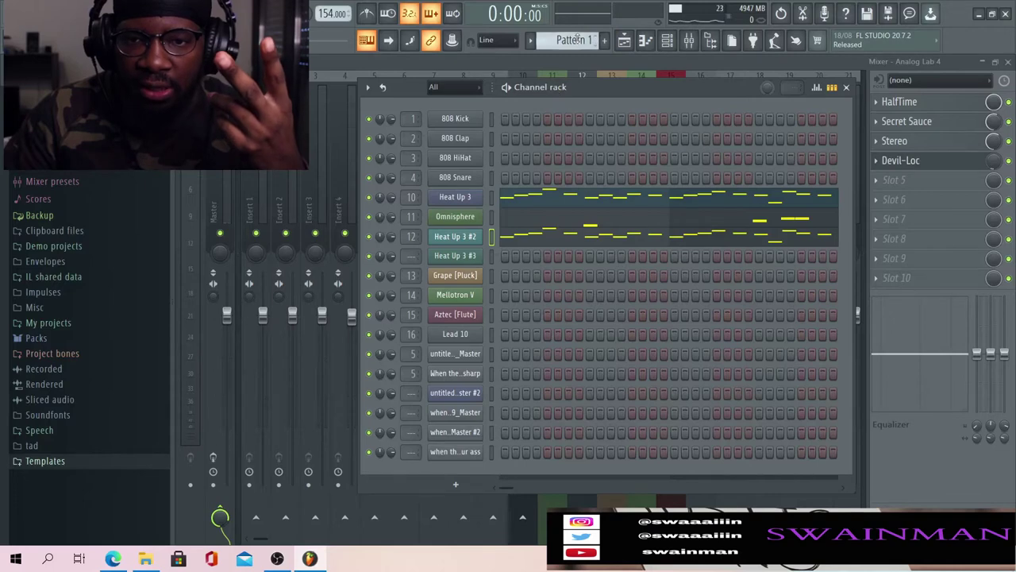
# Switch to Pattern 2, mute the Grape [Pluck], Mellotron V and Lead 10 channels, and audition the Aztec [Flute] on its own
pyautogui.scroll(-1, 576, 40)
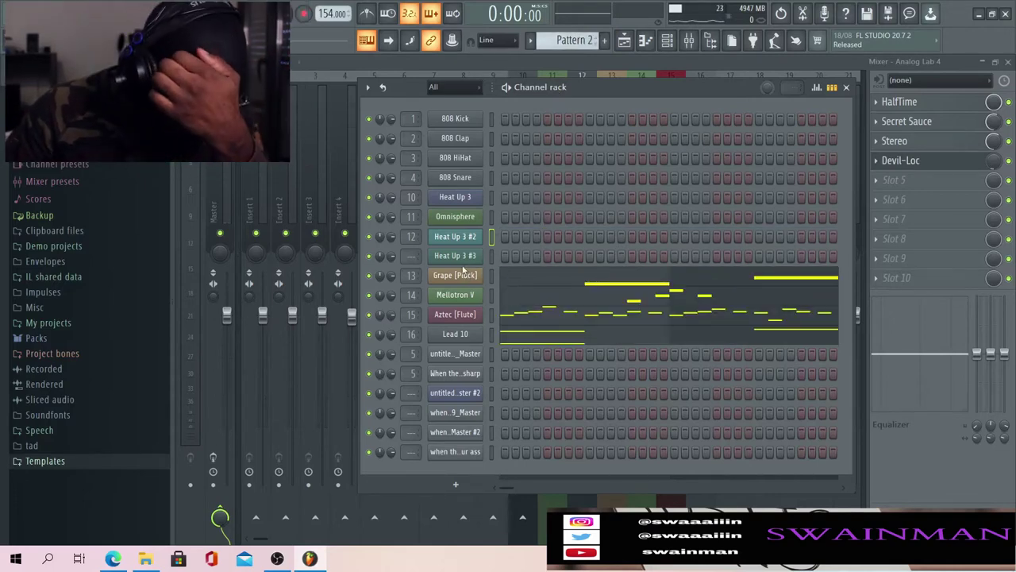
pyautogui.click(369, 295)
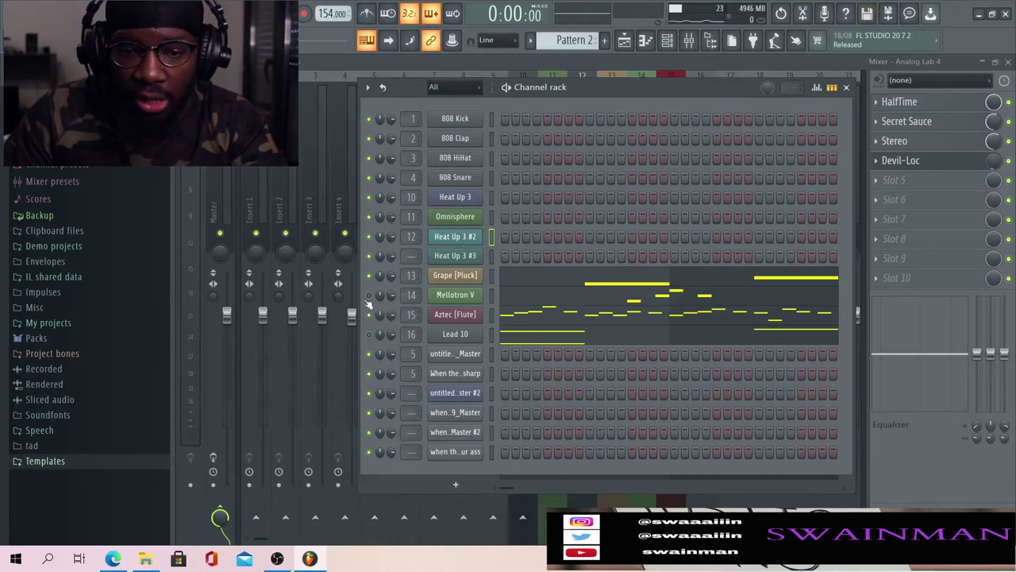
pyautogui.click(369, 275)
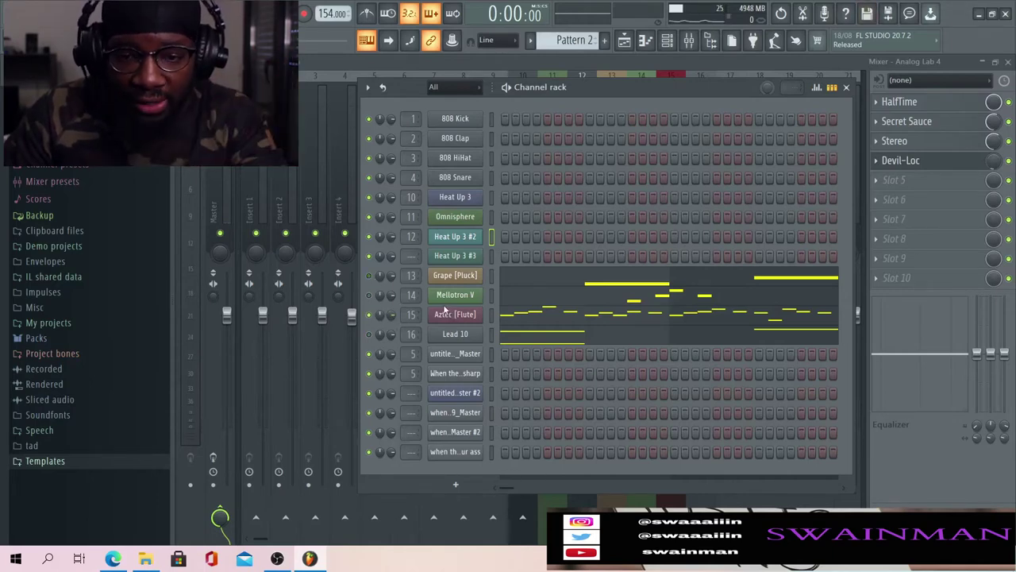
pyautogui.press('space')
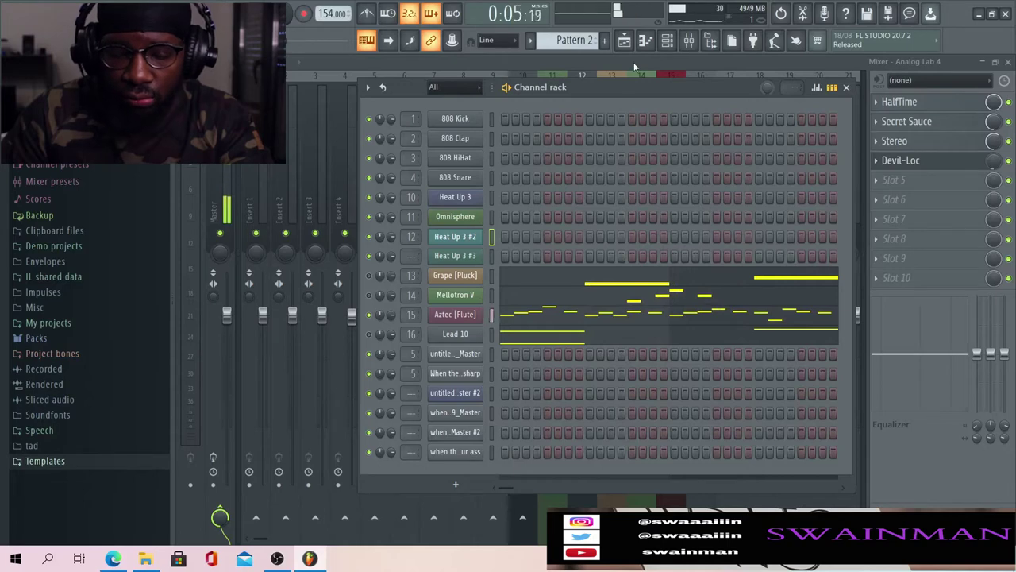
pyautogui.press('space')
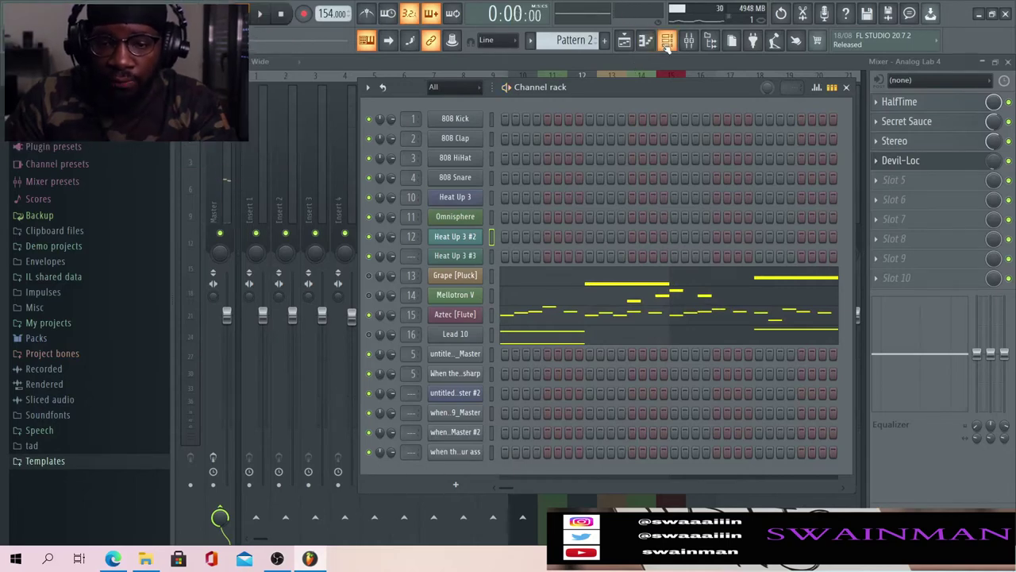
# Compare the effect chains on Analog Lab 4 (insert 10) and Azy Flute, and turn on the flute track's effect slots to hear them
pyautogui.click(667, 41)
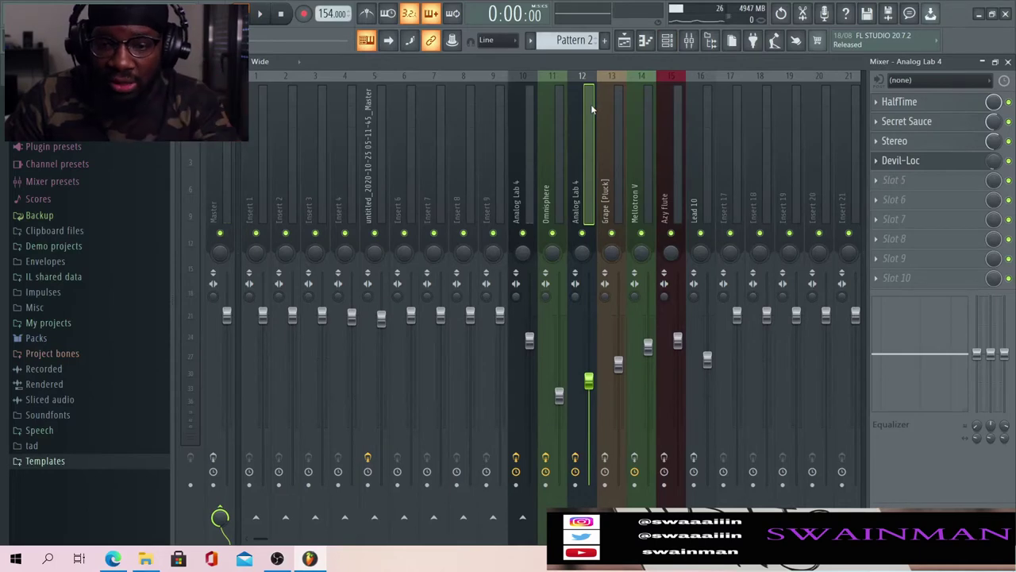
pyautogui.click(520, 176)
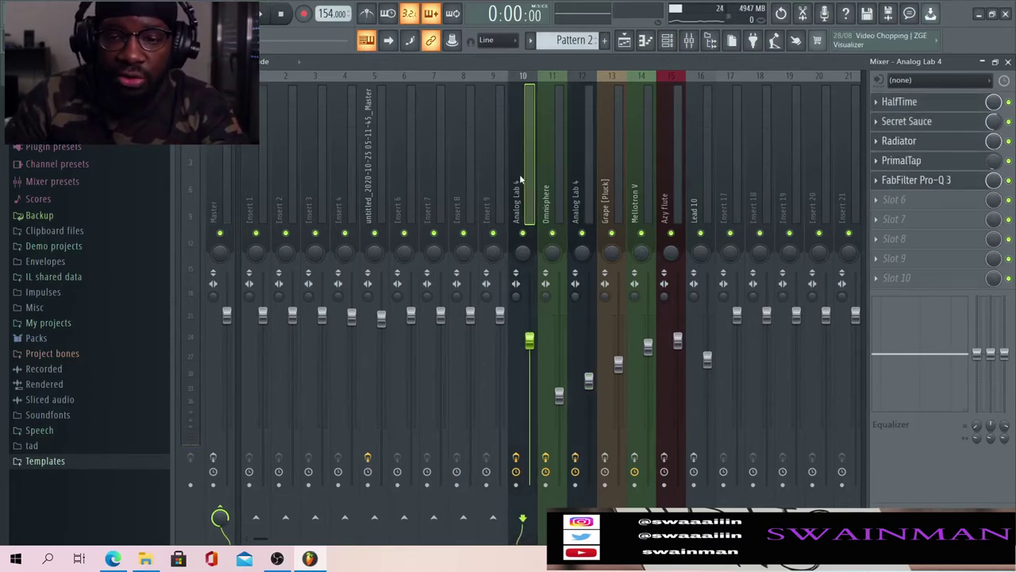
pyautogui.click(662, 146)
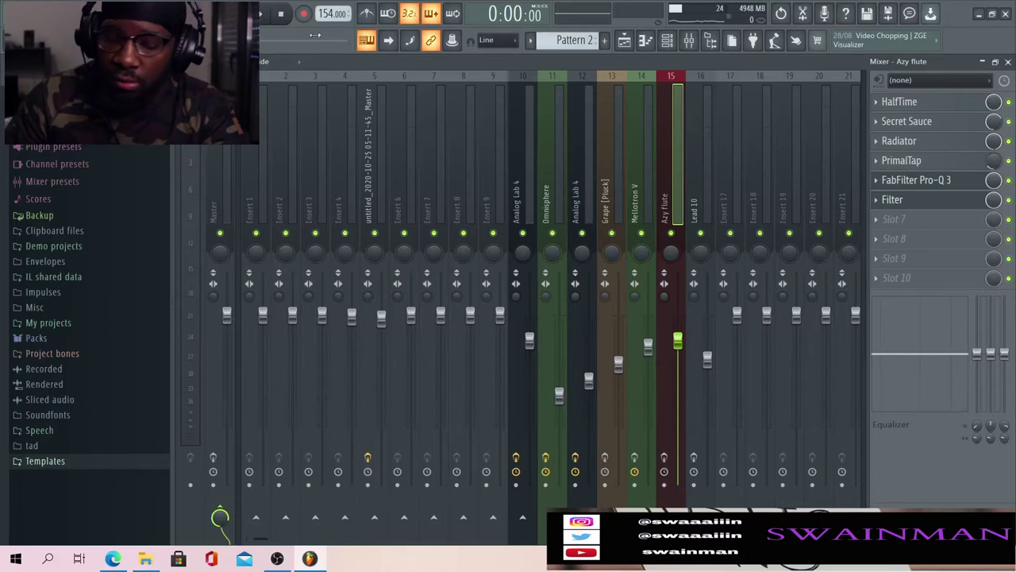
pyautogui.press('space')
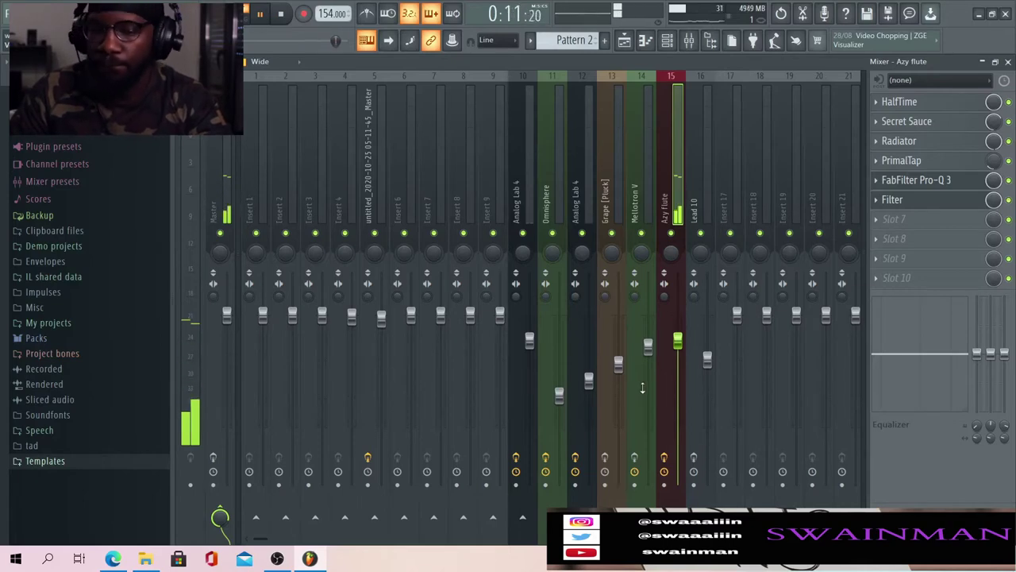
pyautogui.press('space')
# Unmute Grape [Pluck], inspect Super VHS on its mixer track, and turn on that track's effect slots to hear the pattern through it
pyautogui.press('F6')
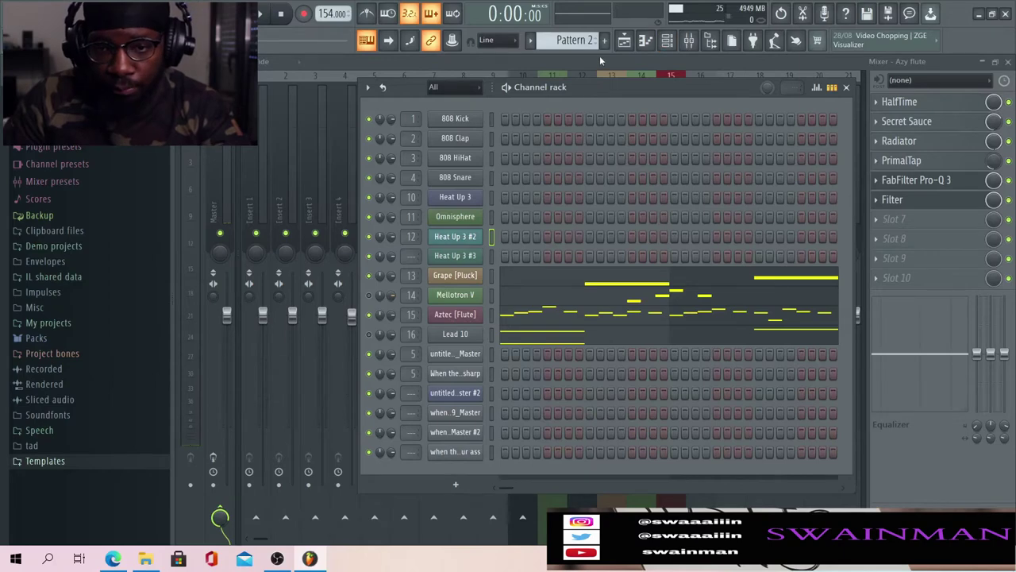
pyautogui.press('F6')
pyautogui.click(606, 184)
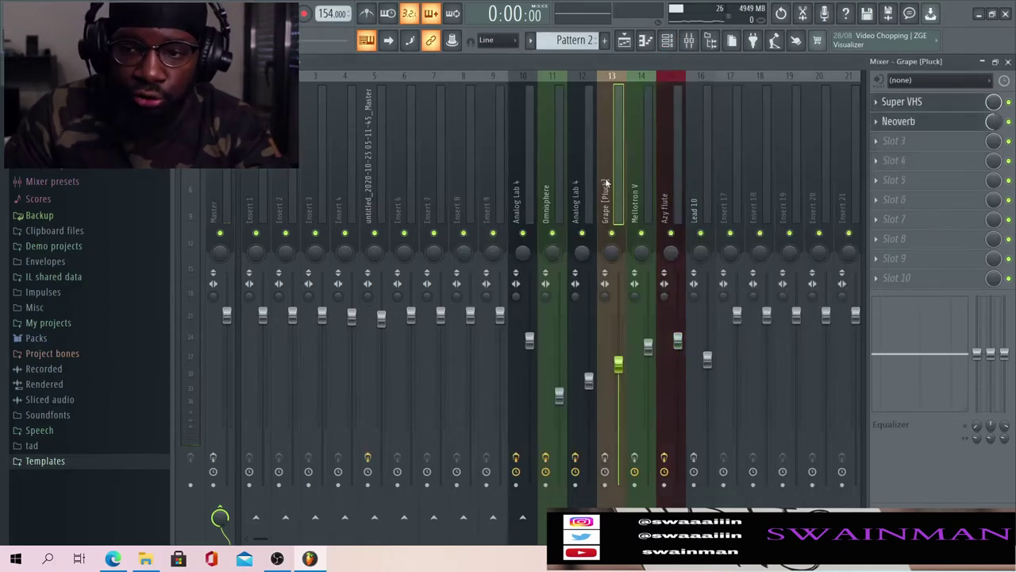
pyautogui.click(909, 103)
pyautogui.click(910, 104)
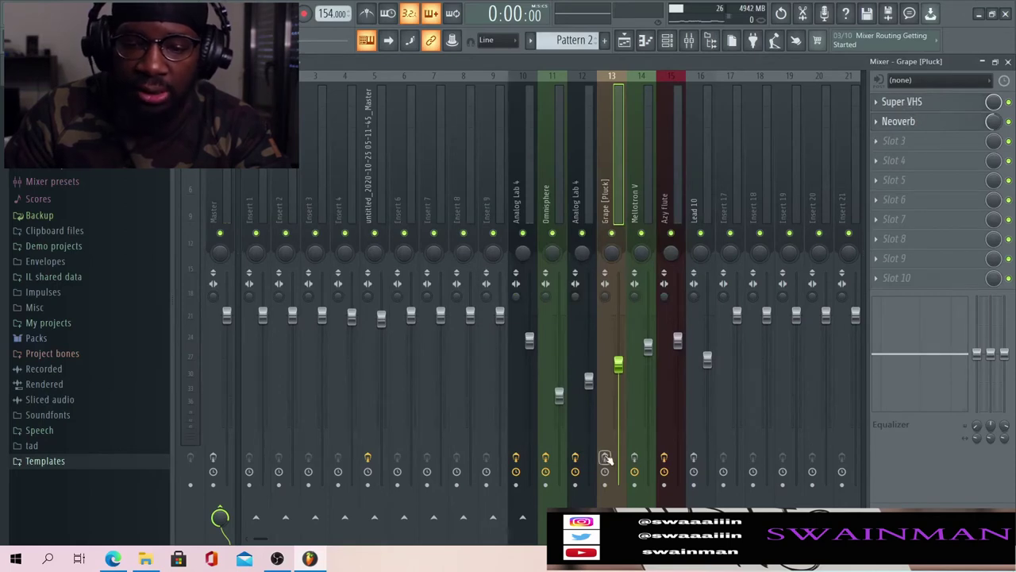
pyautogui.press('space')
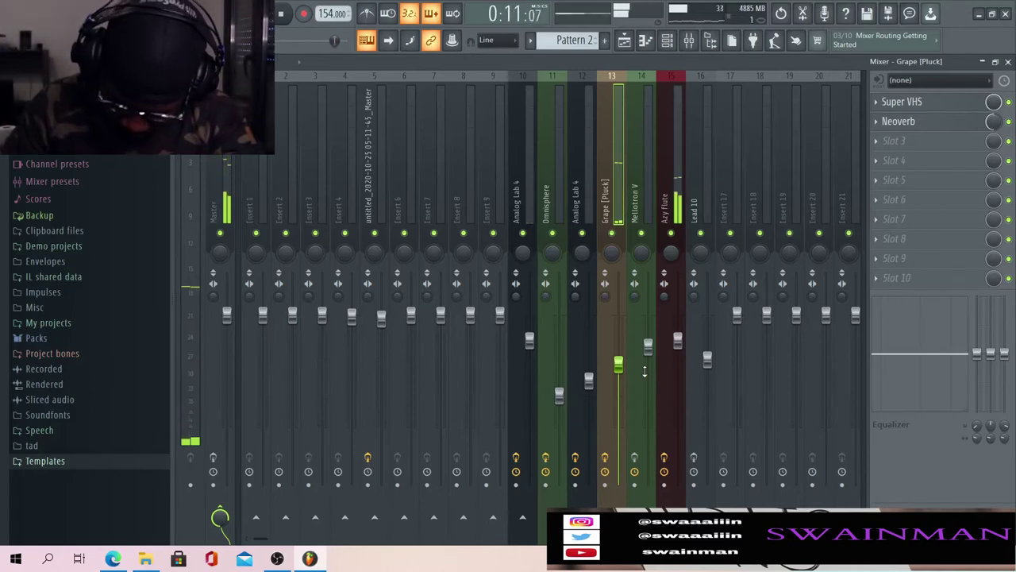
pyautogui.press('space')
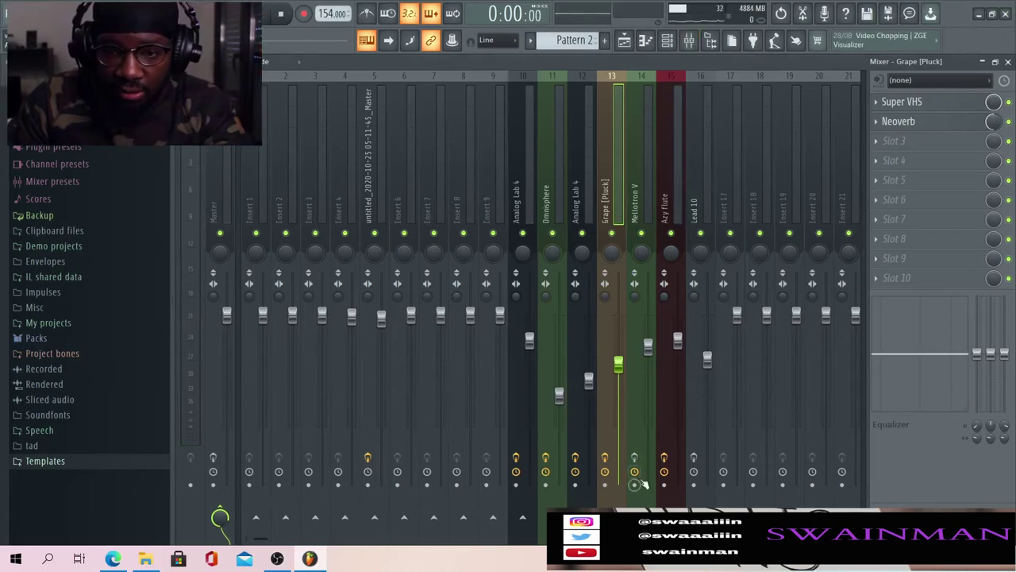
# Bring Mellotron V into the pattern, inspect FabFilter Pro-Q 3 on its mixer track, and audition it with the track's effect slots on
pyautogui.press('space')
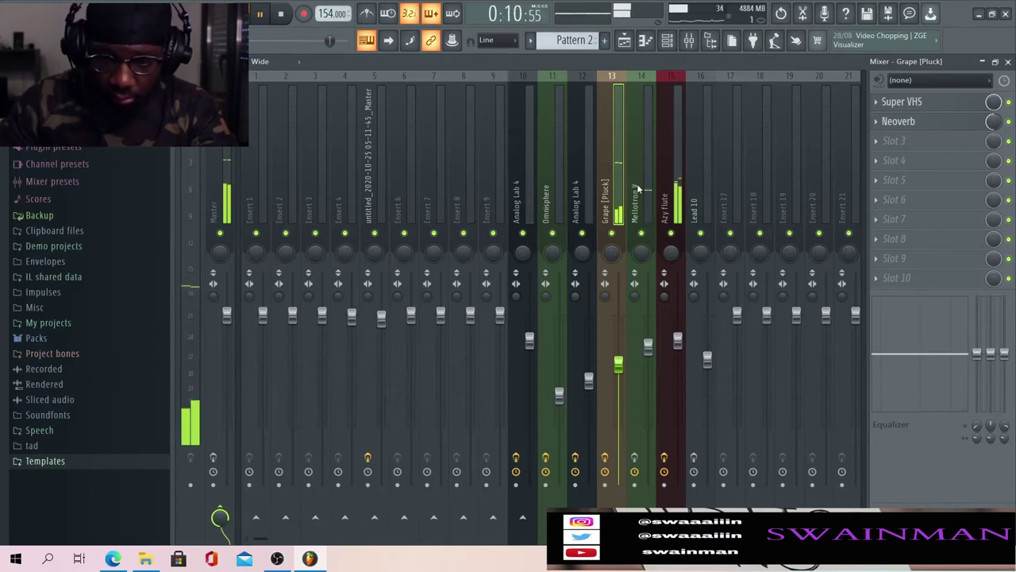
pyautogui.press('space')
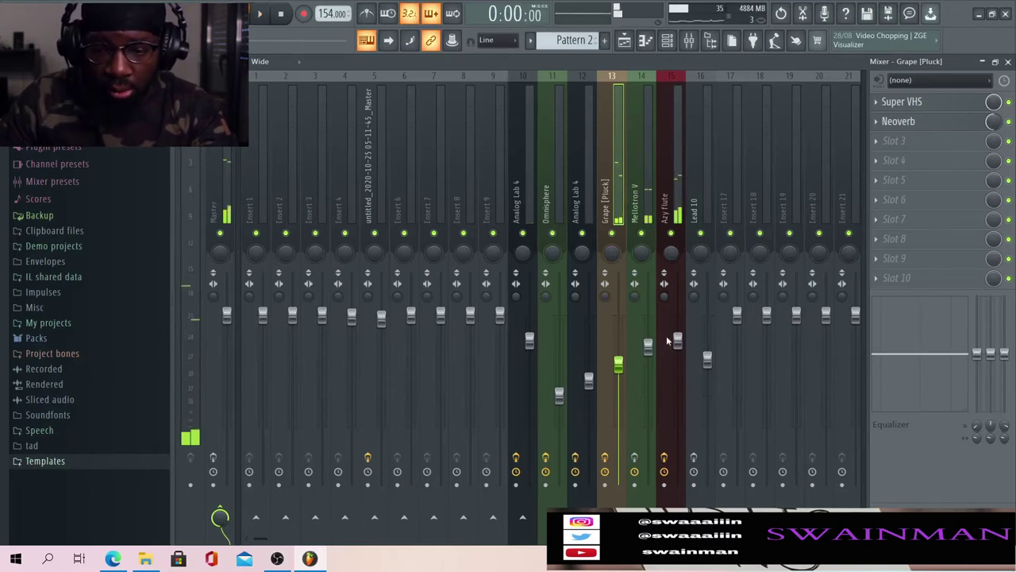
pyautogui.click(636, 463)
pyautogui.click(921, 103)
pyautogui.click(928, 106)
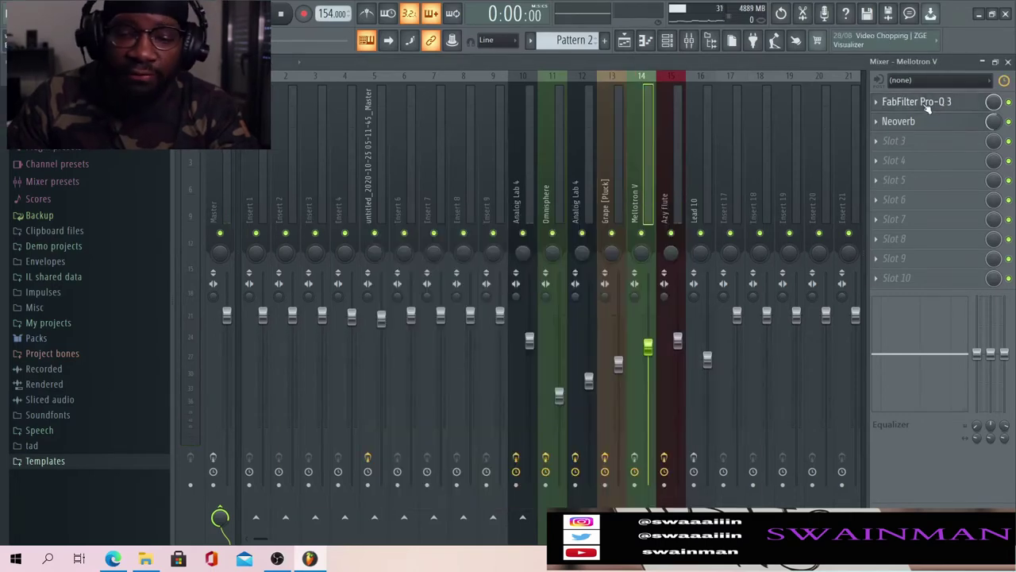
pyautogui.click(927, 107)
pyautogui.click(928, 108)
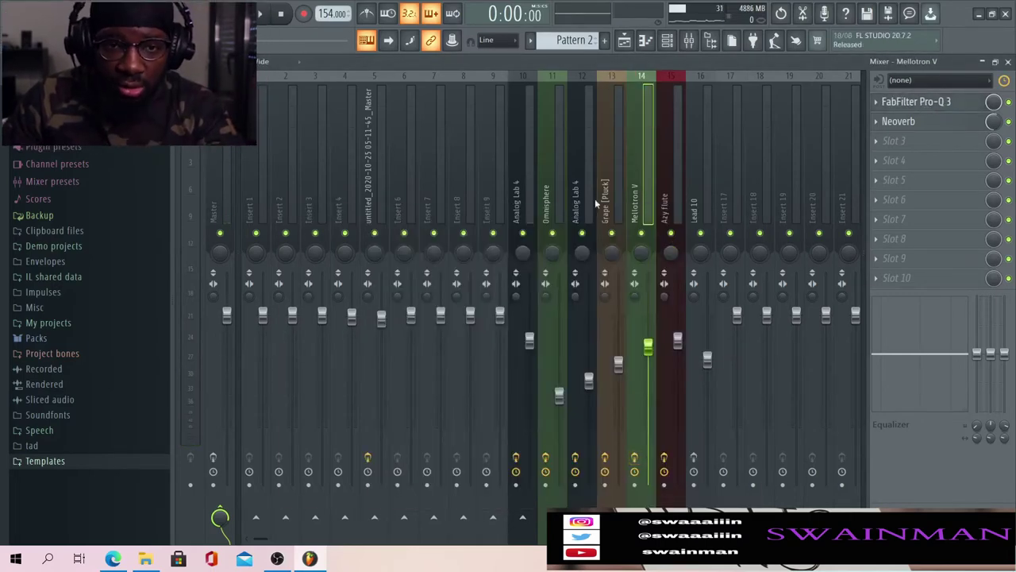
pyautogui.press('space')
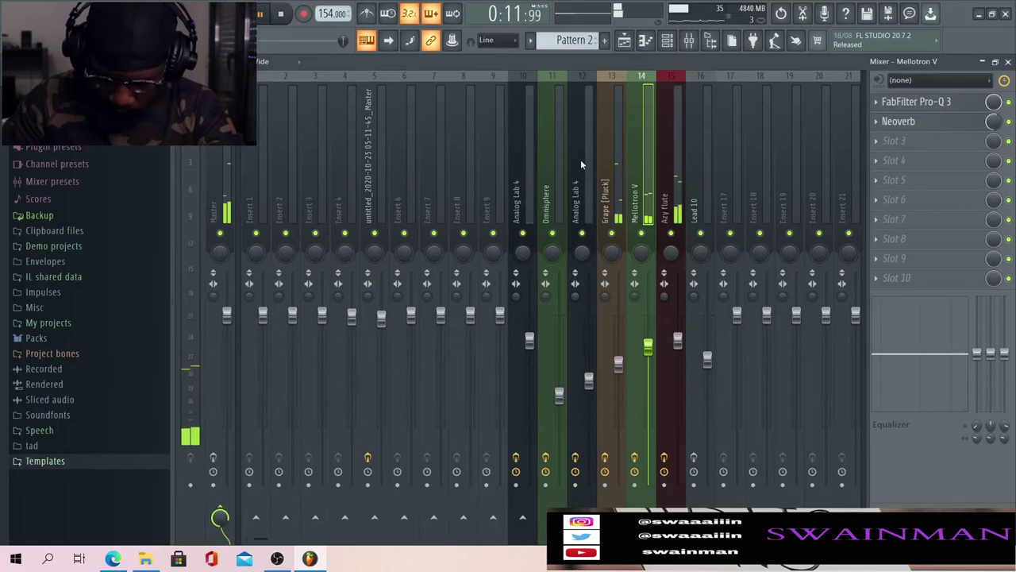
pyautogui.press('space')
# Unmute Lead 10, inspect ValhallaVintageVerb on its mixer track, and play the pattern with the lead's effect slots on
pyautogui.press('F5')
pyautogui.press('F6')
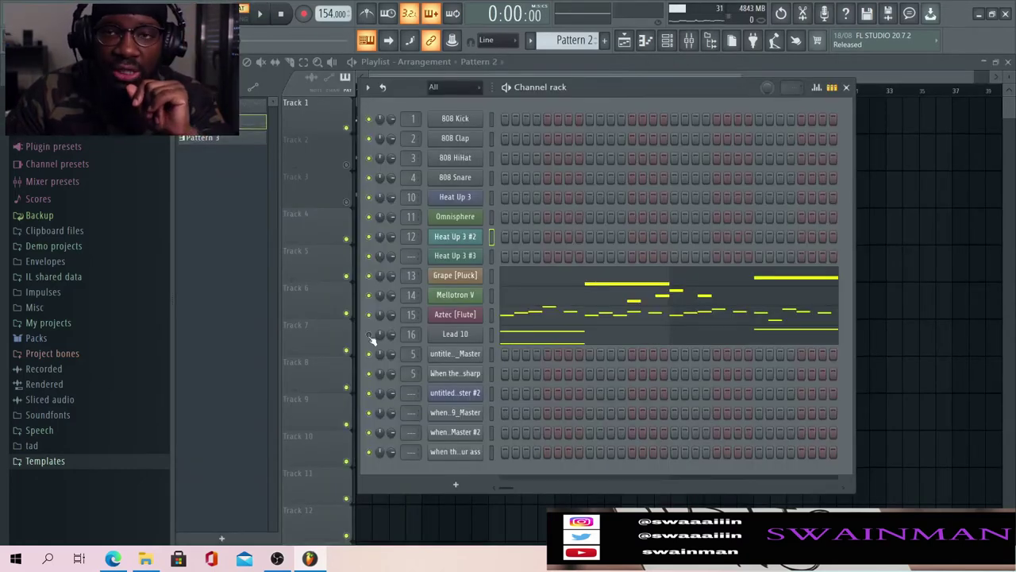
pyautogui.press('F9')
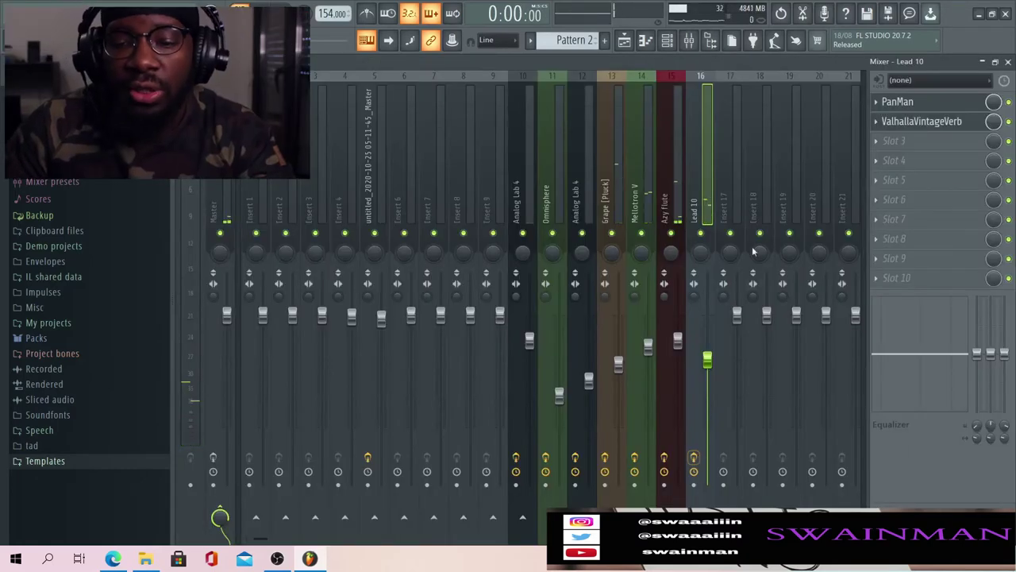
pyautogui.click(925, 121)
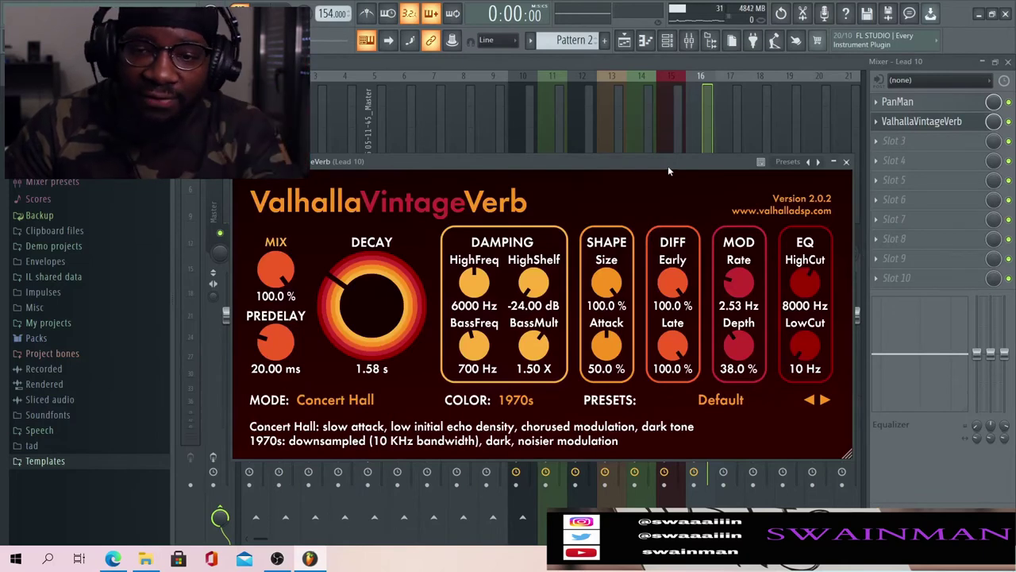
pyautogui.click(663, 60)
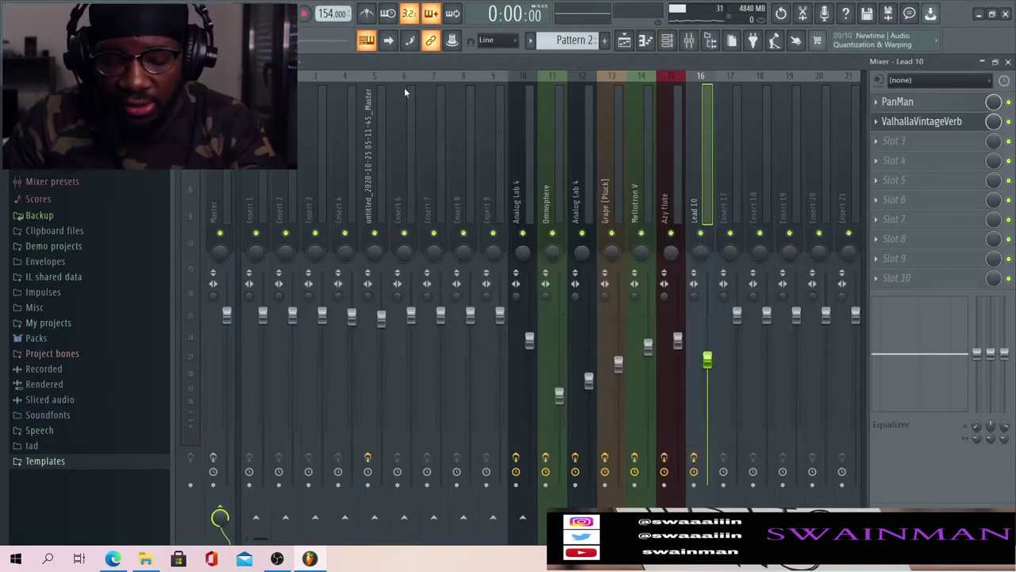
pyautogui.press('space')
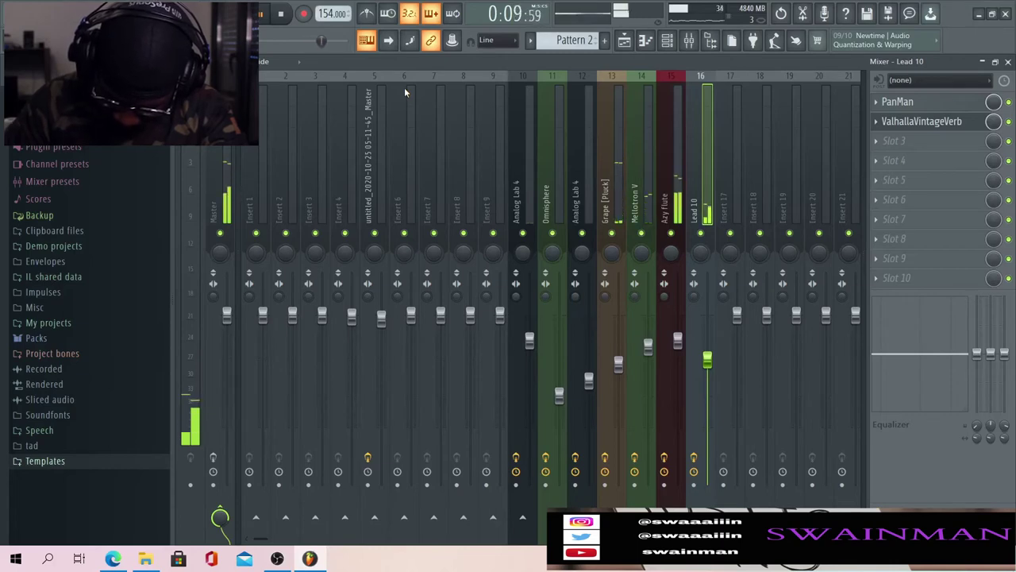
pyautogui.press('space')
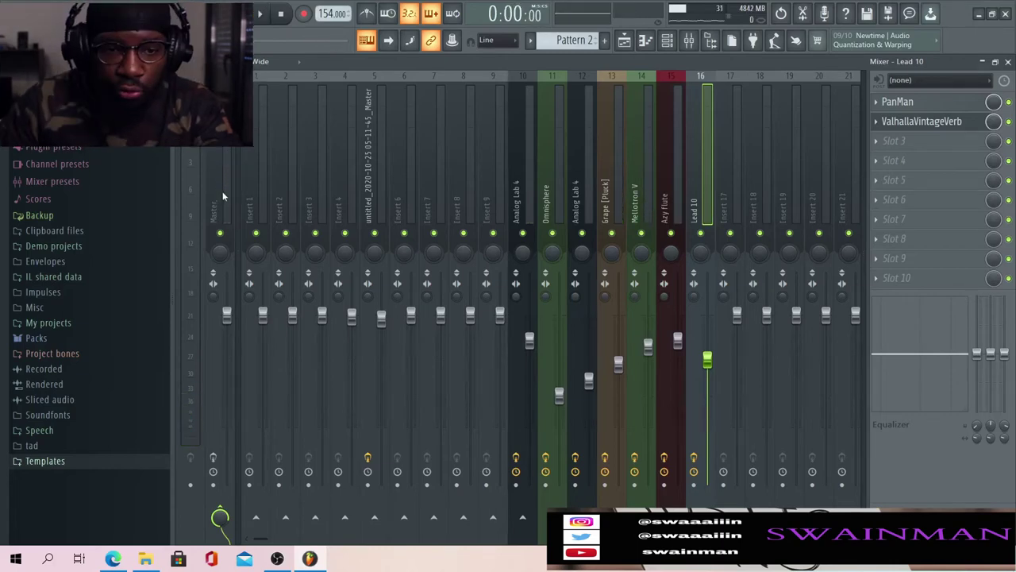
# Inspect the RC-20 Retro Color, Portal and Ozone 9 Imager settings on the Master track
pyautogui.click(226, 194)
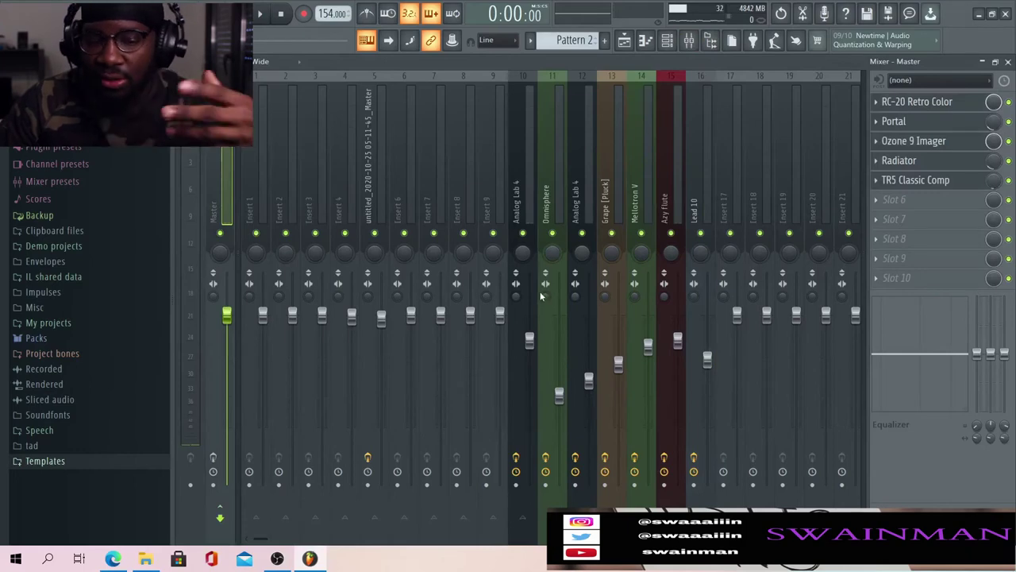
pyautogui.click(959, 105)
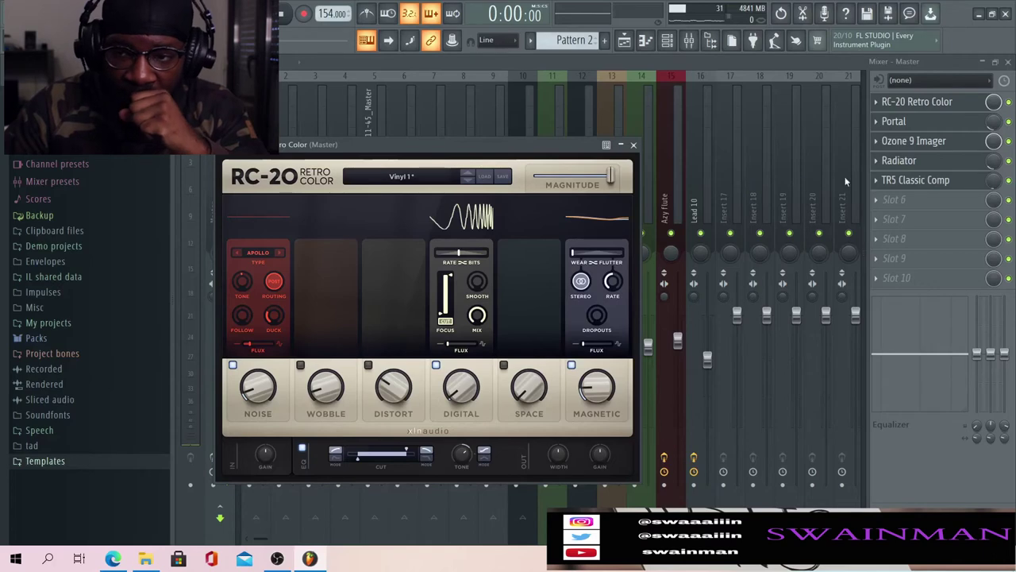
pyautogui.click(894, 121)
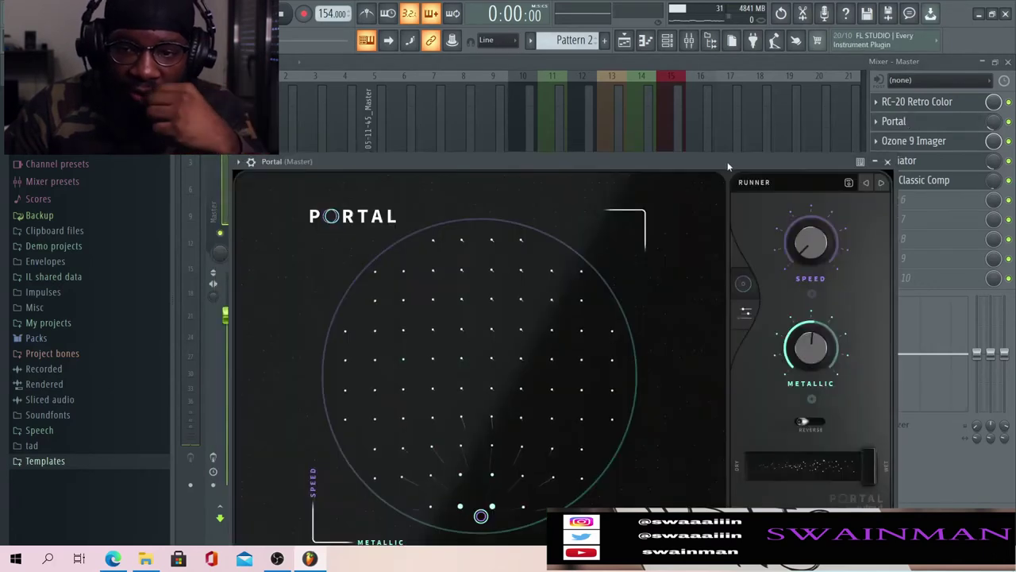
pyautogui.moveTo(727, 161); pyautogui.dragTo(710, 89)
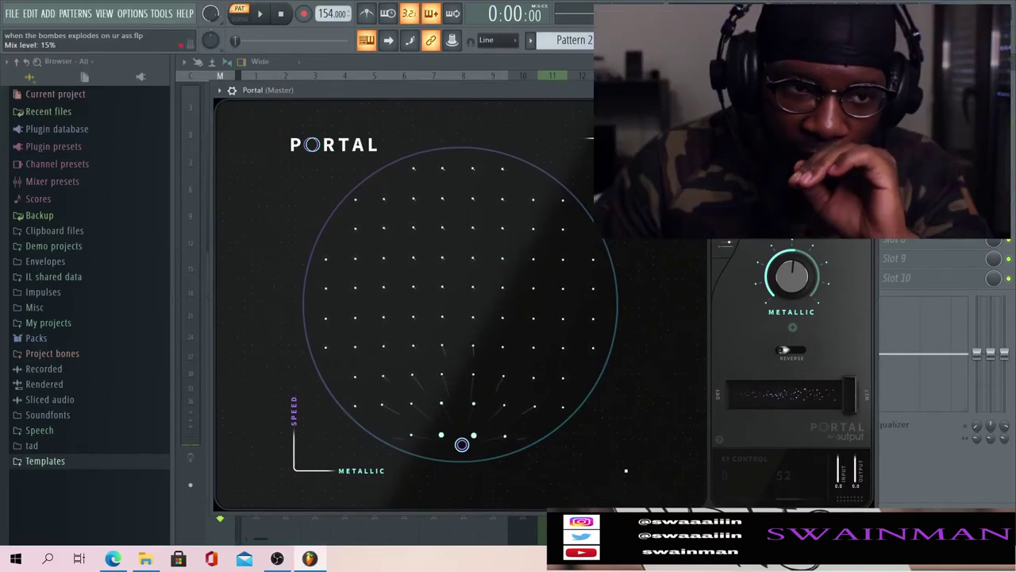
pyautogui.click(905, 139)
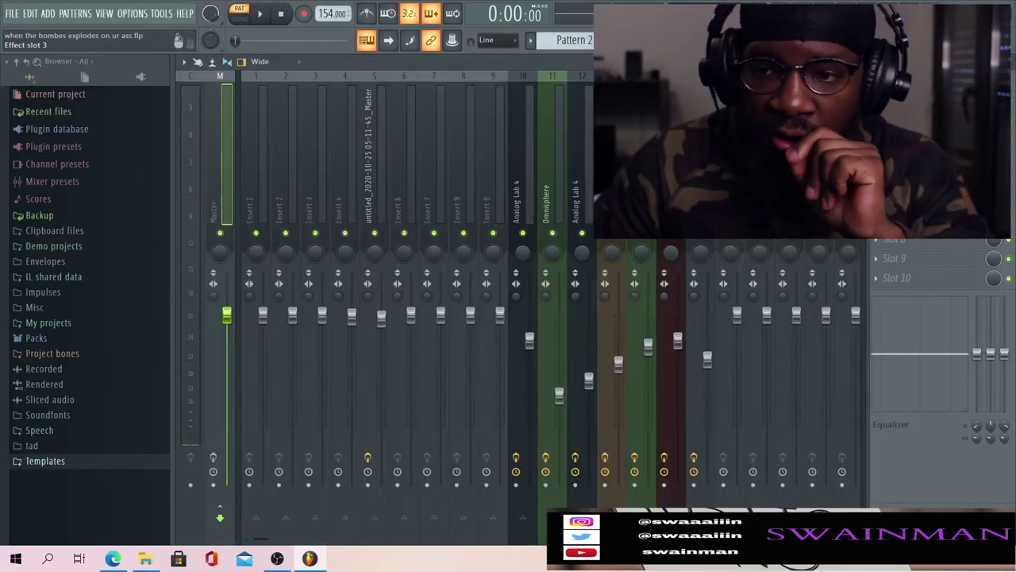
pyautogui.click(905, 139)
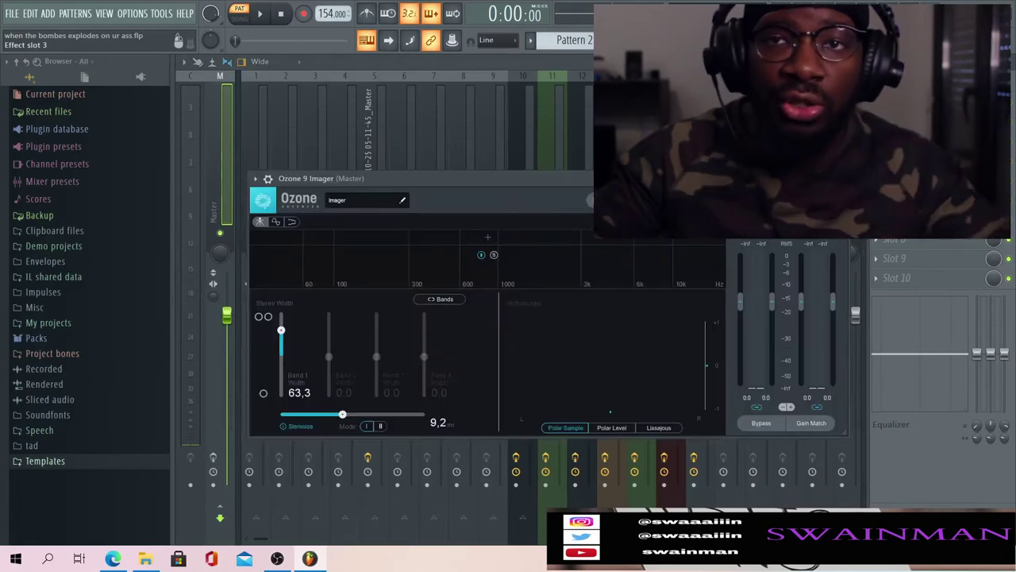
# Inspect Radiator and TR5 Classic Comp on the Master track, and turn on the track's effect slots to hear the pattern
pyautogui.click(925, 163)
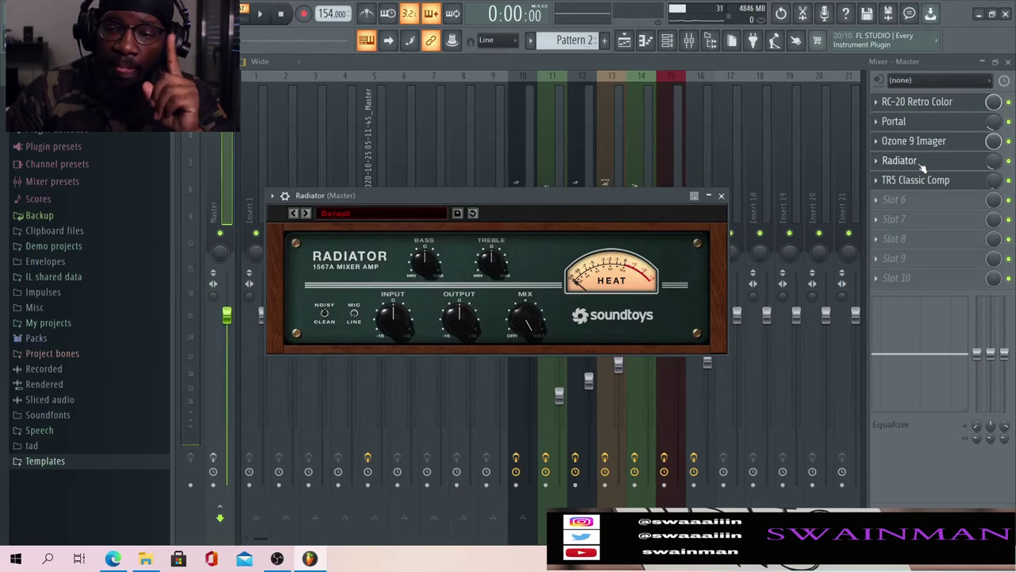
pyautogui.click(917, 182)
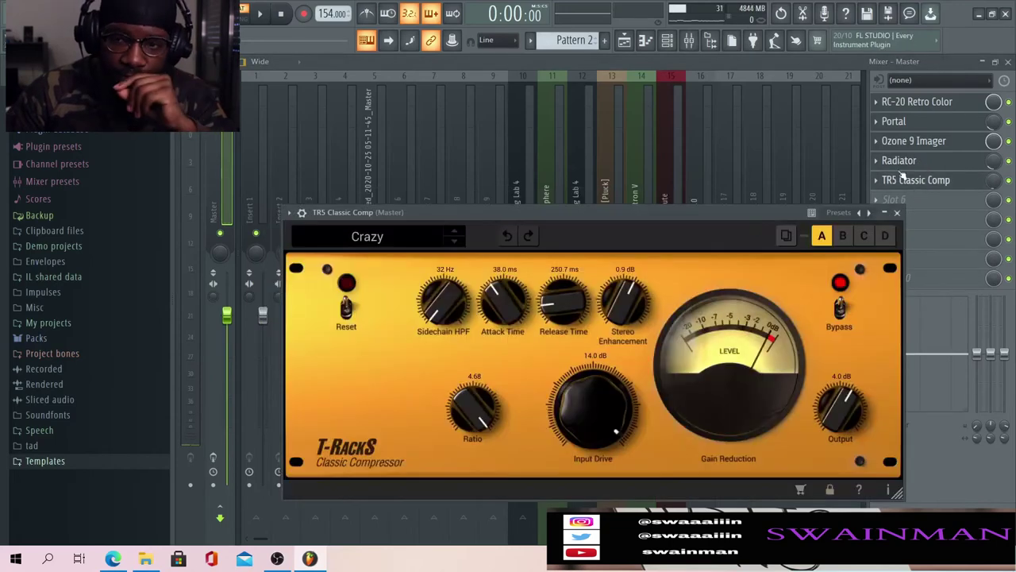
pyautogui.click(213, 459)
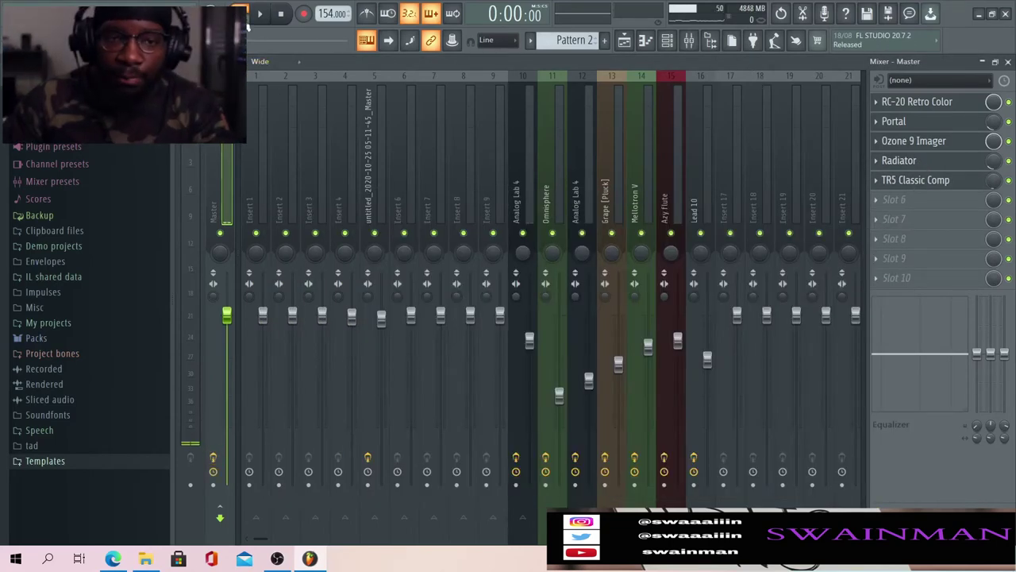
pyautogui.press('space')
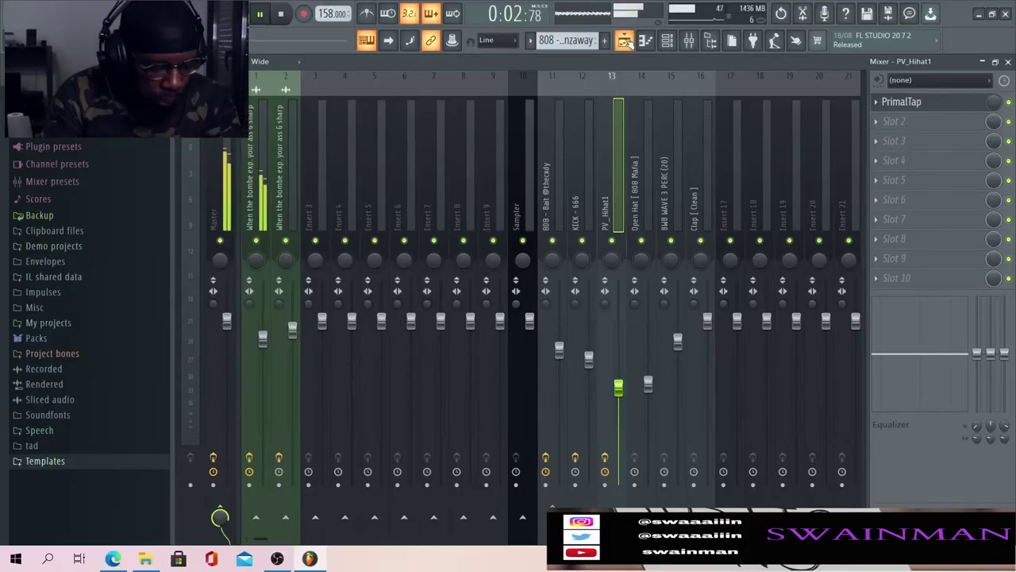
# Show the playlist arrangement of the full beat project with its drums while it plays
pyautogui.click(625, 40)
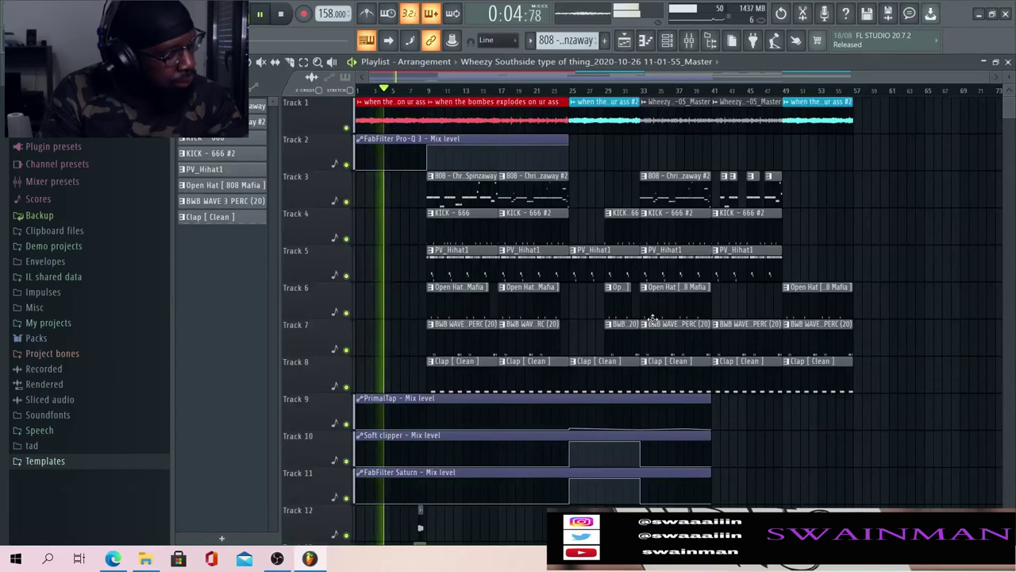